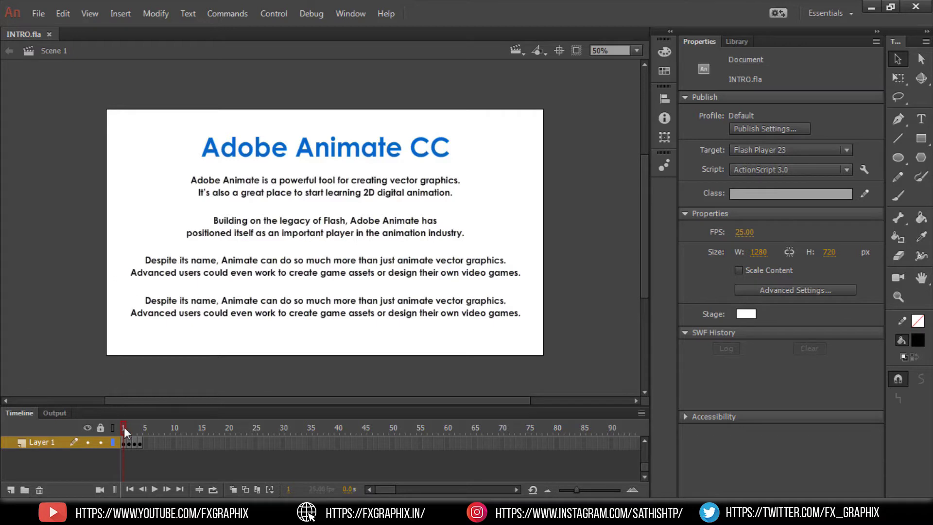
- Go to frame 2 and move the list of Animate uses up to about Y 214, closer to the heading
left_click_drag(124, 427, 129, 426)
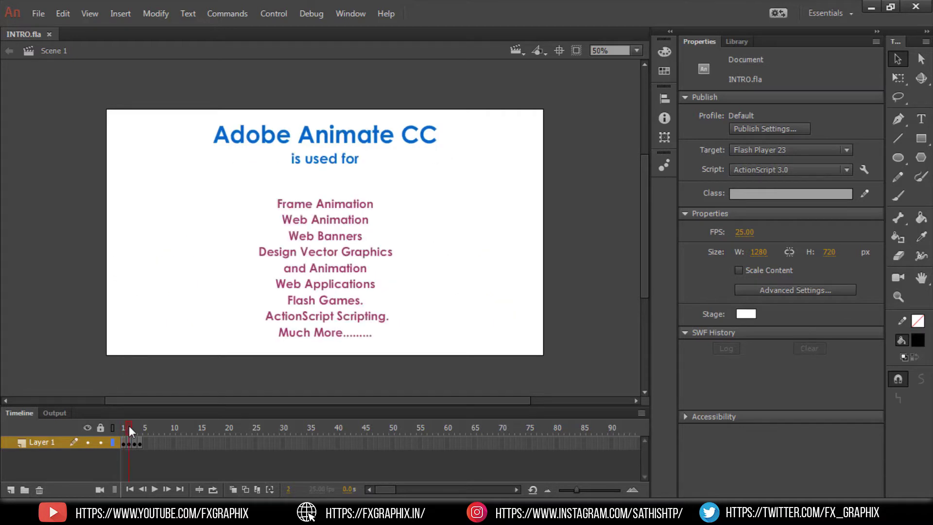
left_click(324, 223)
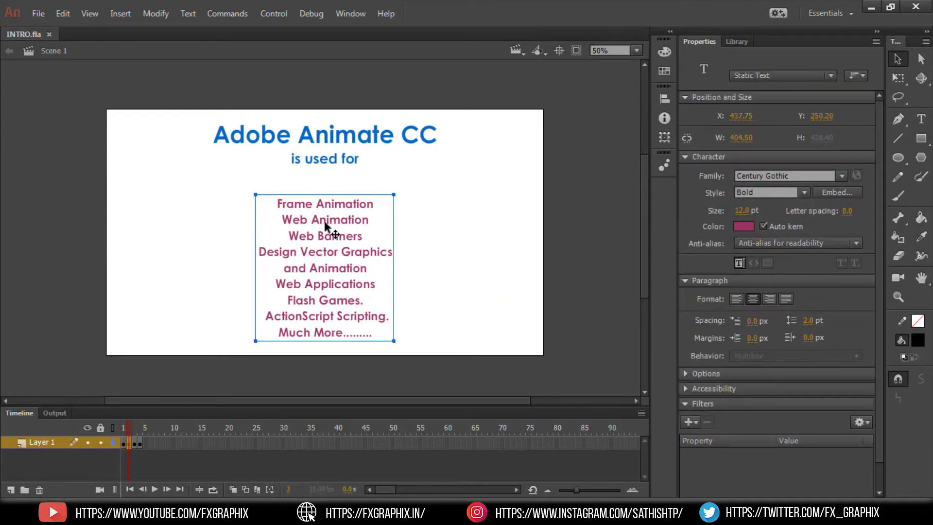
left_click_drag(324, 224, 325, 211)
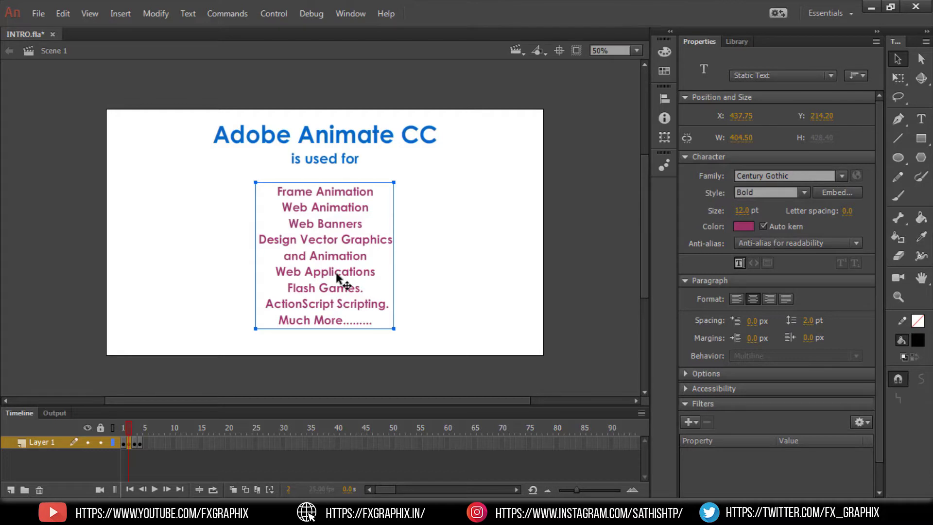
- Review the frame 3 slide explaining keyframes, frames and blank keyframes
left_click(133, 428)
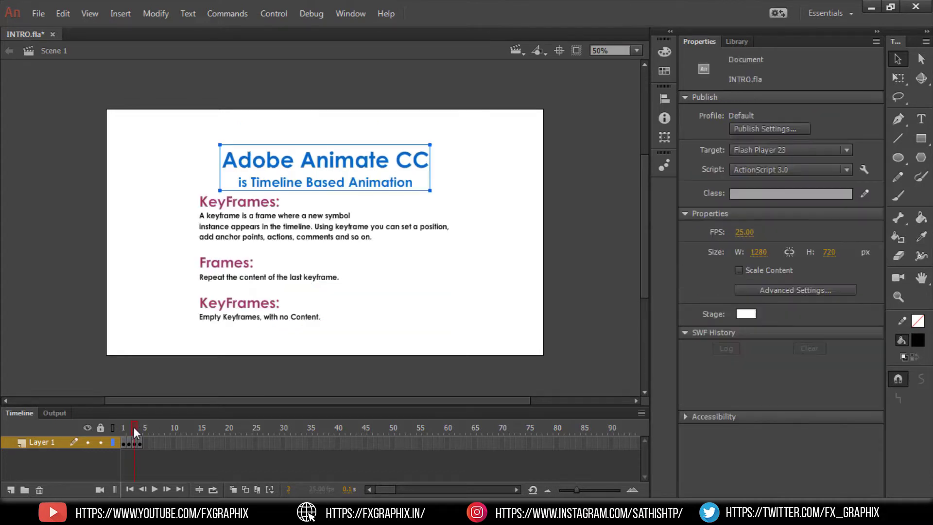
left_click(299, 187)
left_click(179, 187)
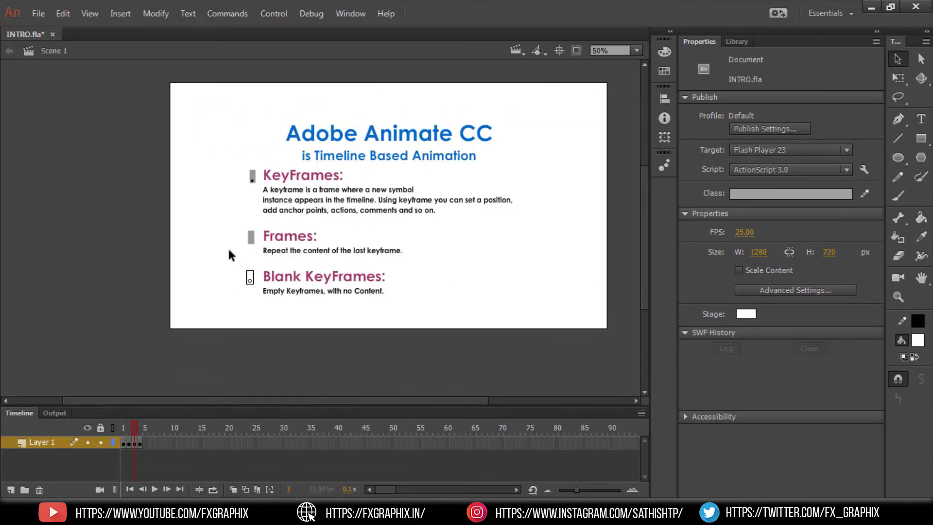
key("ctrl+=")
left_click_drag(250, 217, 230, 189)
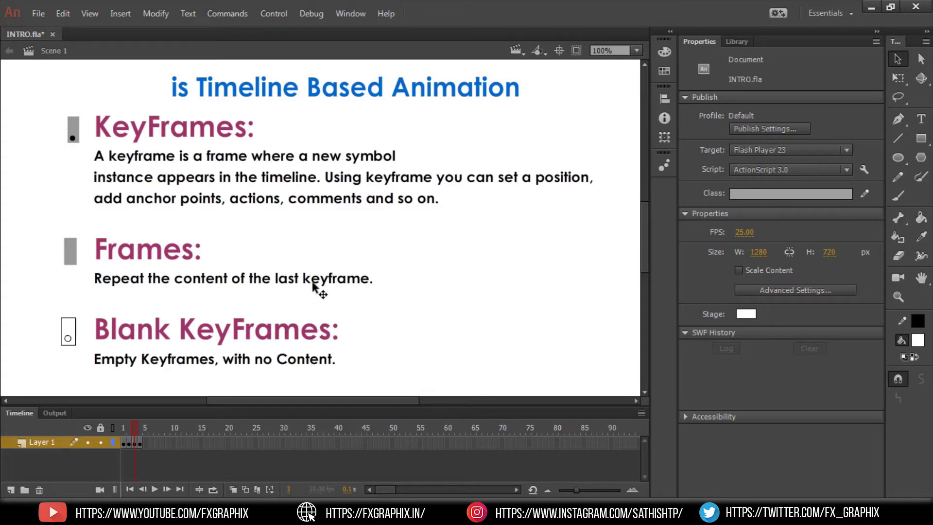
scroll(299, 292, "down", 3)
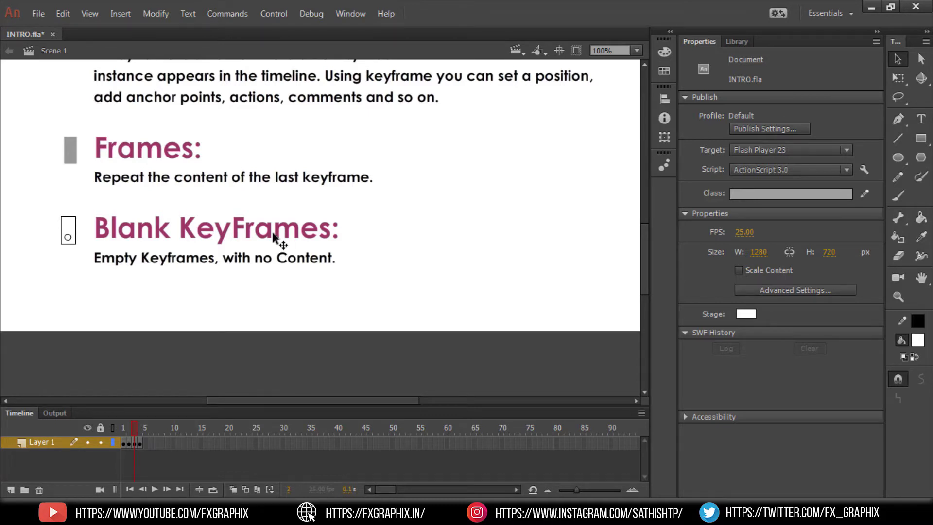
key("ctrl+minus")
left_click_drag(282, 238, 245, 287)
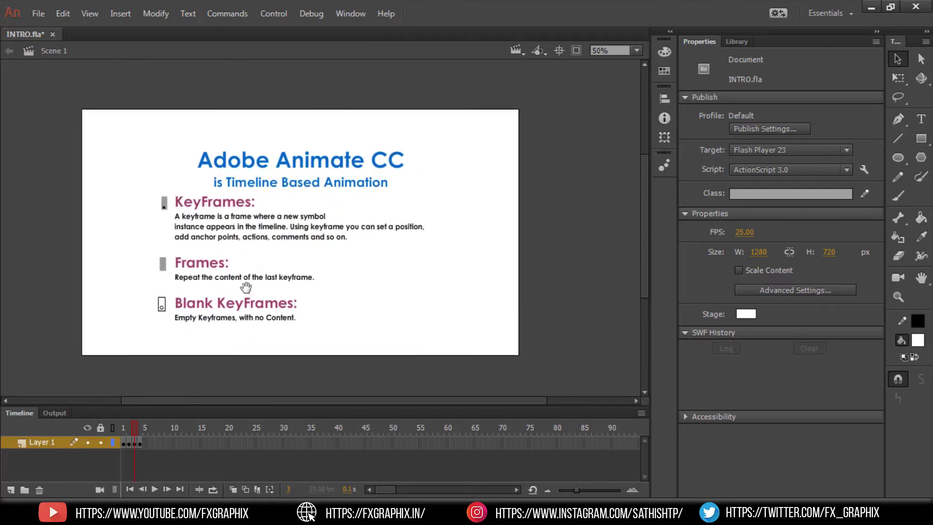
- Review the frame 4 slide on animation types, from frame-by-frame through motion, classic and shape tweens
left_click(140, 426)
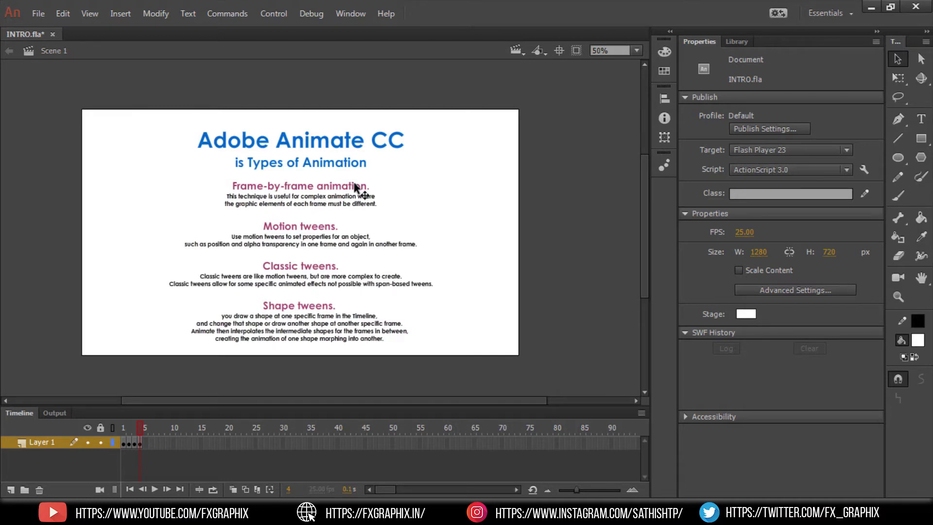
key("ctrl+equal")
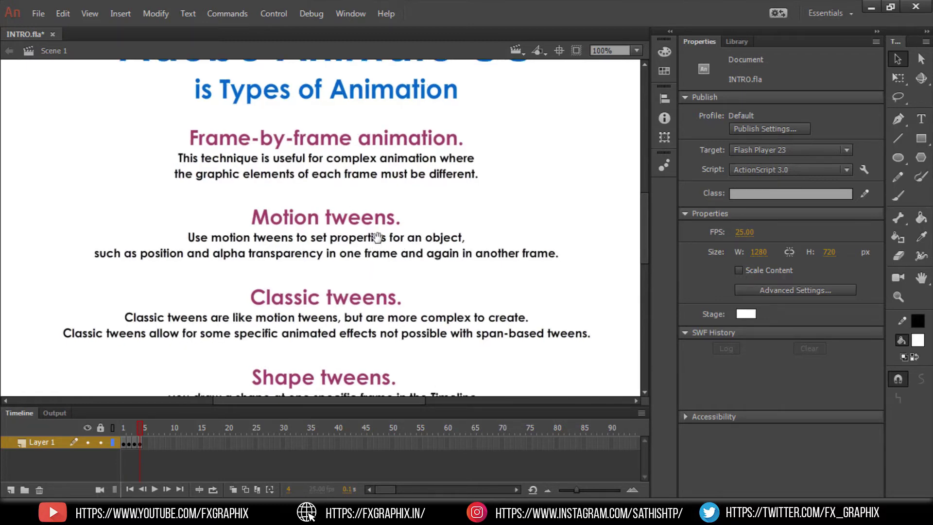
left_click_drag(370, 270, 378, 223)
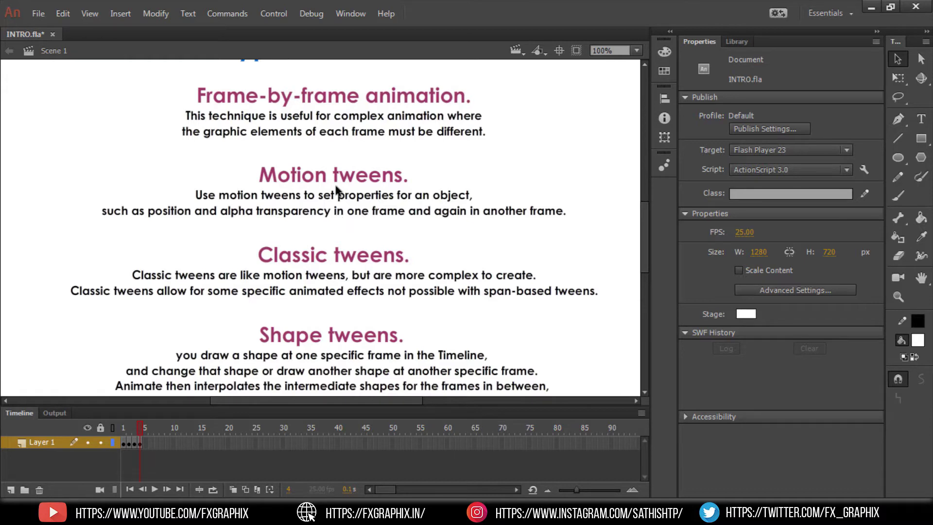
left_click(288, 181)
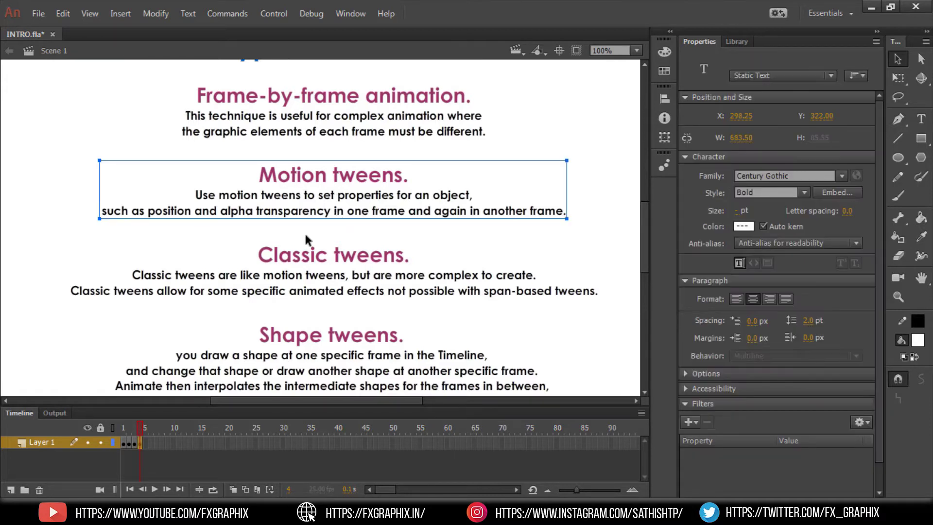
left_click(311, 259)
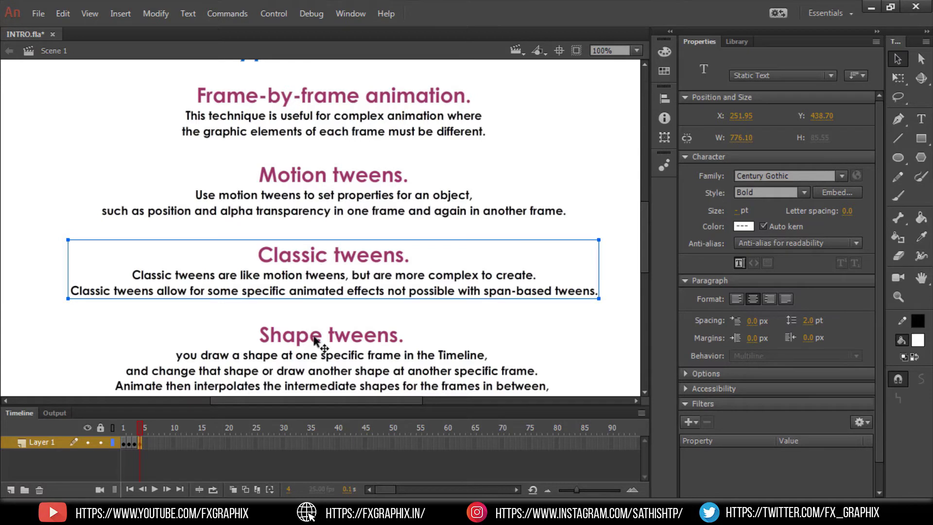
left_click(284, 371)
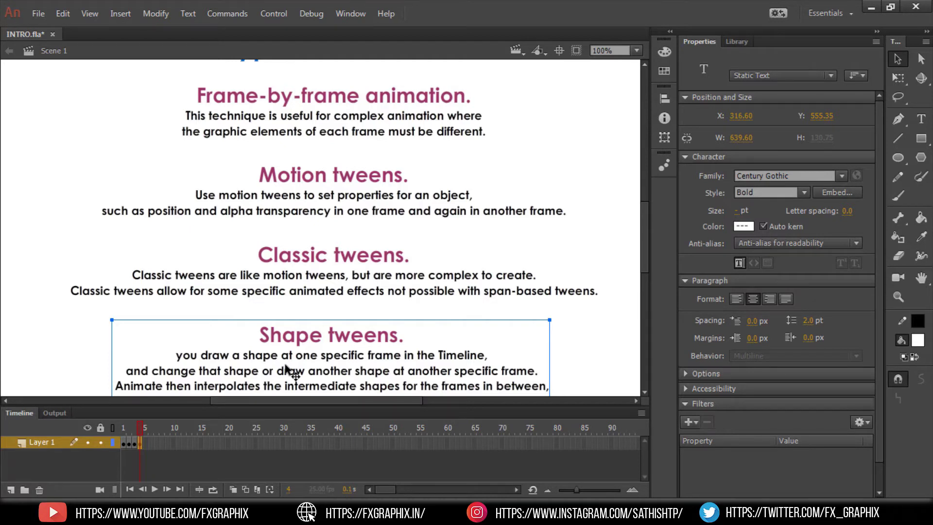
key("ctrl+minus")
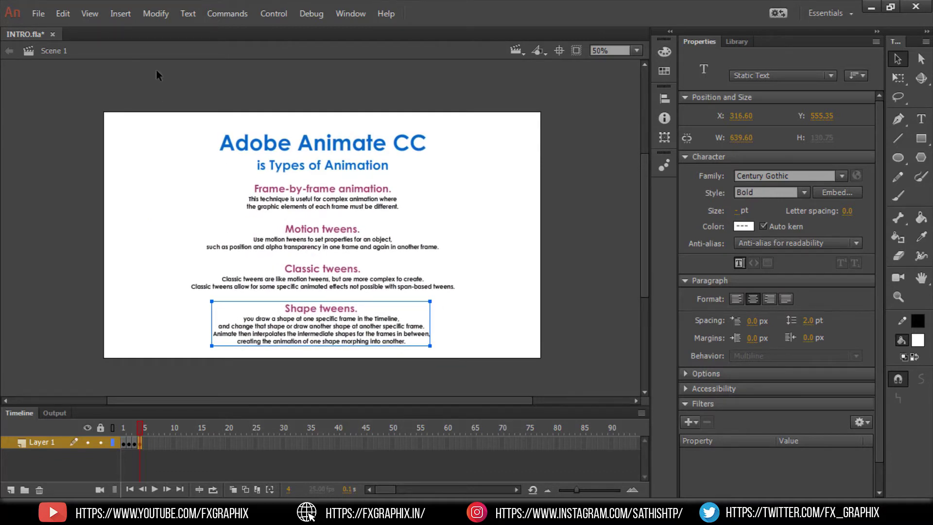
- Close INTRO.fla without saving the changes
left_click(52, 34)
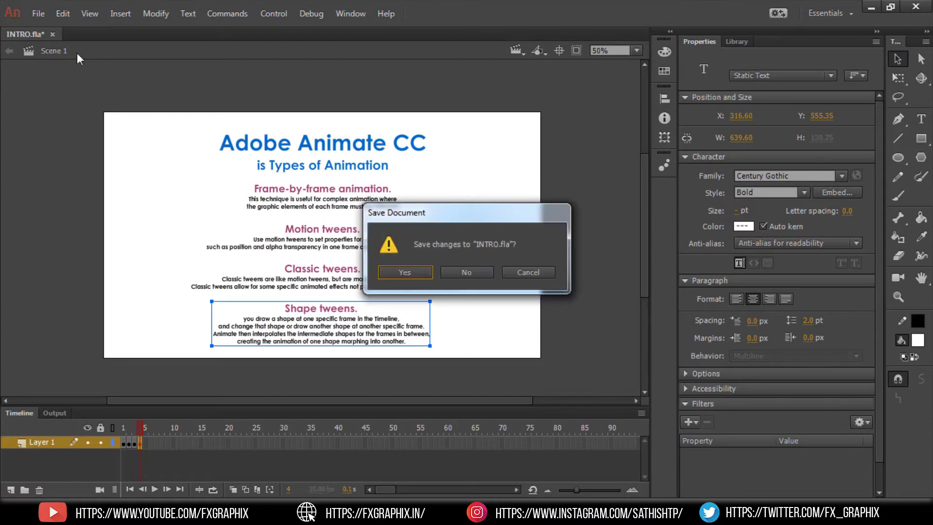
left_click(474, 272)
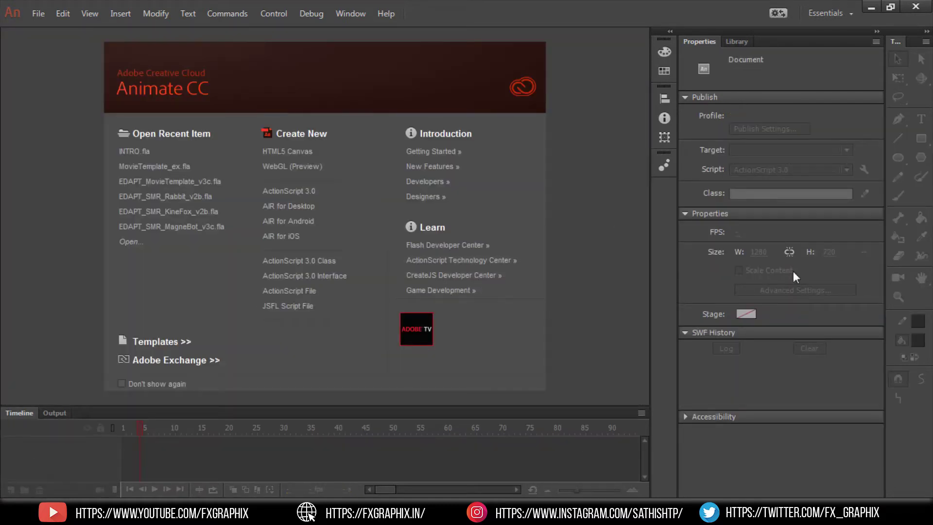
- Dock the Tools panel along the left edge of the workspace and narrow it to two tool columns
left_click_drag(905, 42, 24, 31)
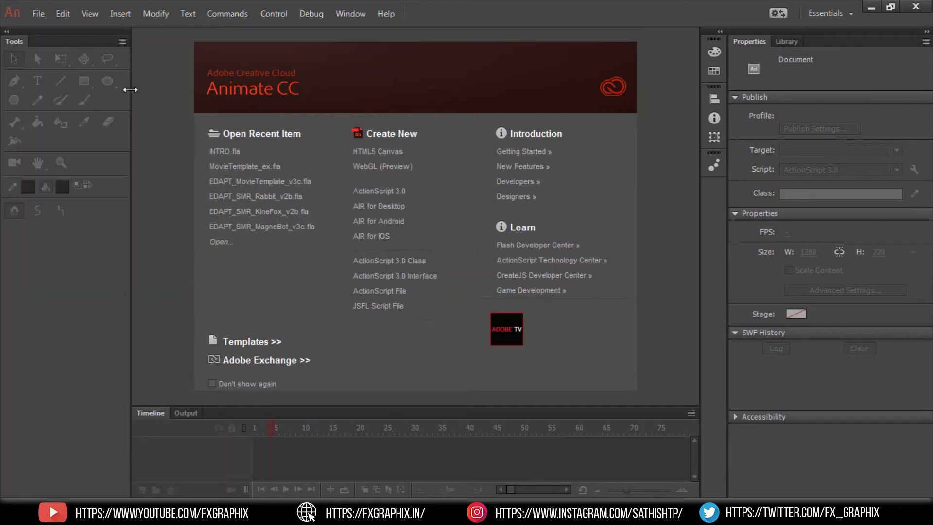
left_click_drag(130, 89, 54, 94)
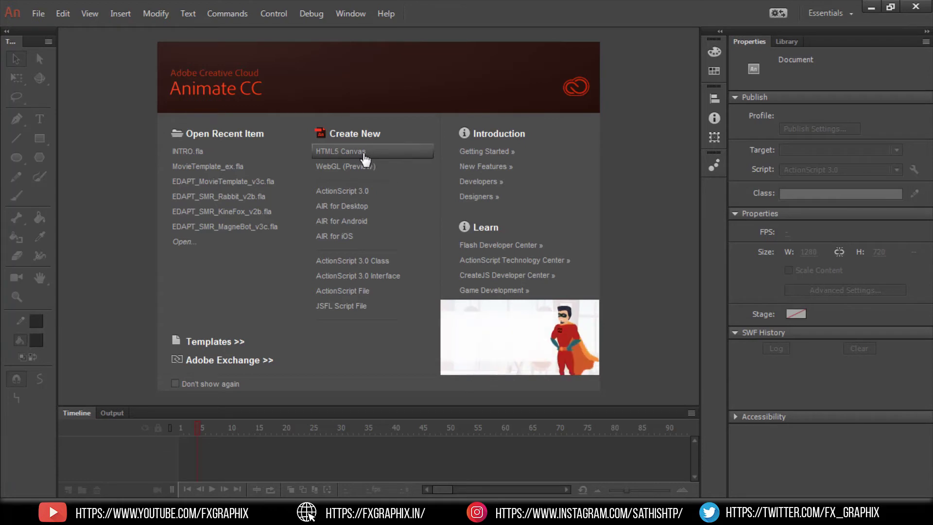
- Create a new ActionScript 3.0 document and look at the first frame of Layer 1
left_click(358, 195)
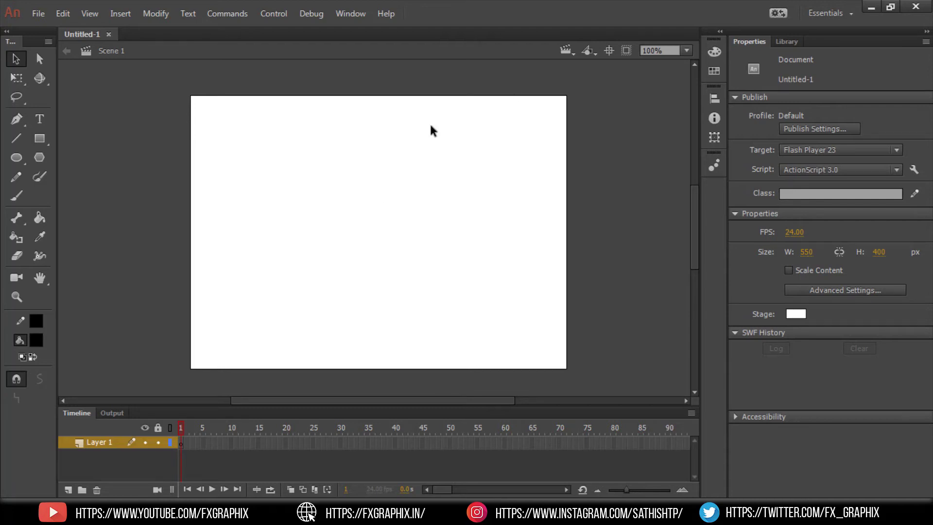
left_click(180, 443)
key("ctrl+equal")
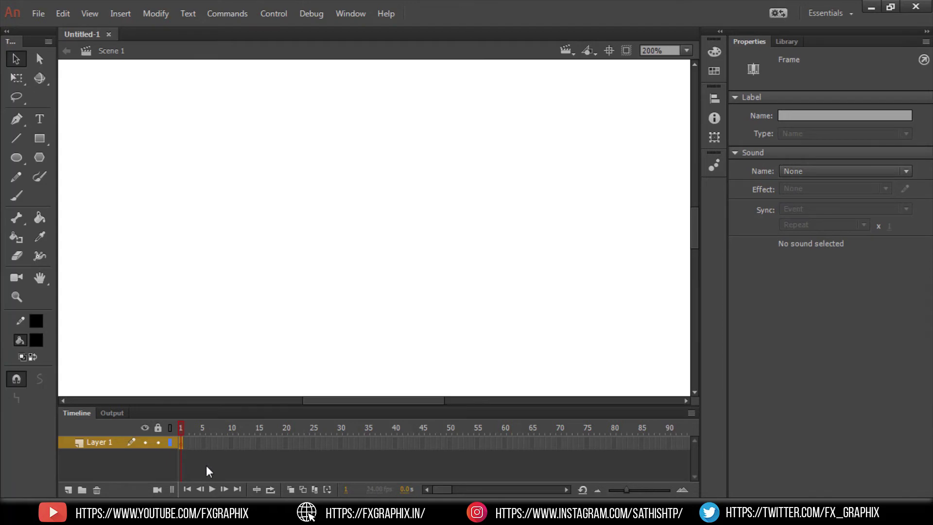
key("ctrl+minus")
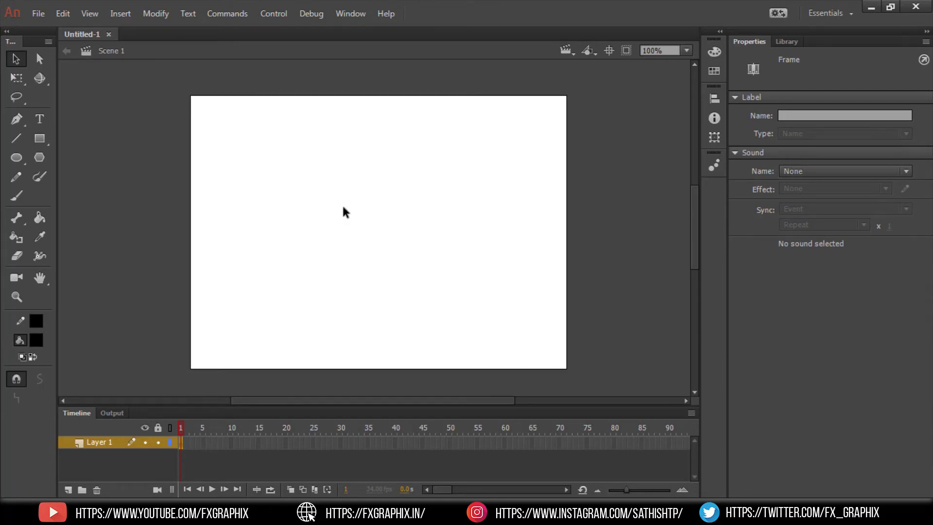
left_click(344, 212)
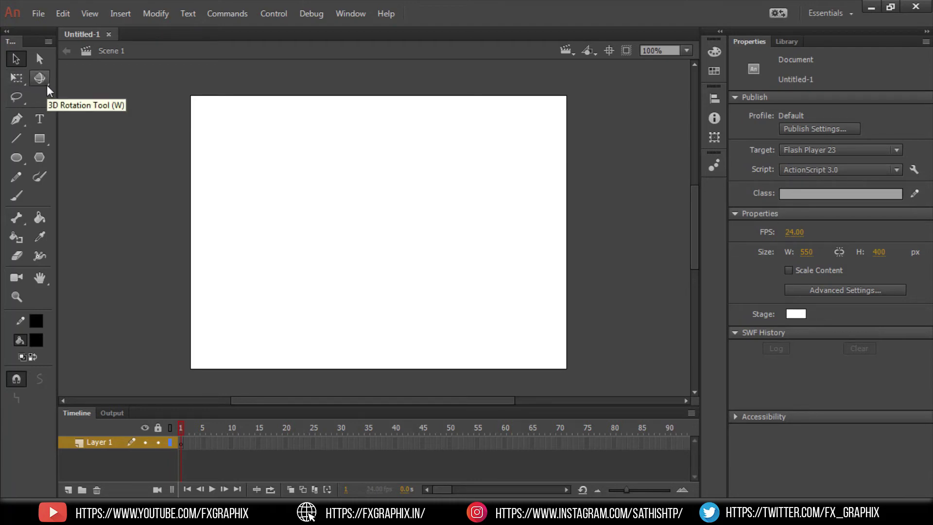
- Examine the Pen tool's anchor point variants and the Line tool's settings
left_click(11, 118)
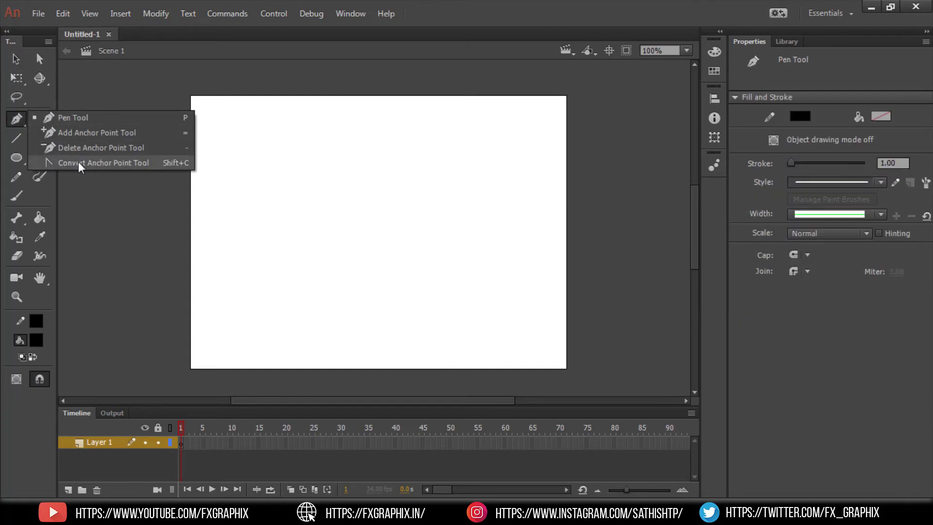
left_click(16, 119)
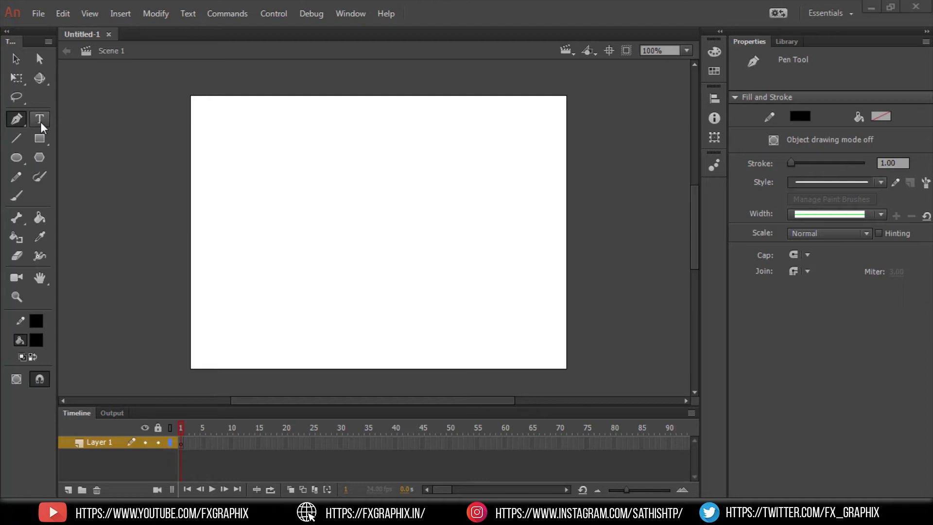
left_click(16, 140)
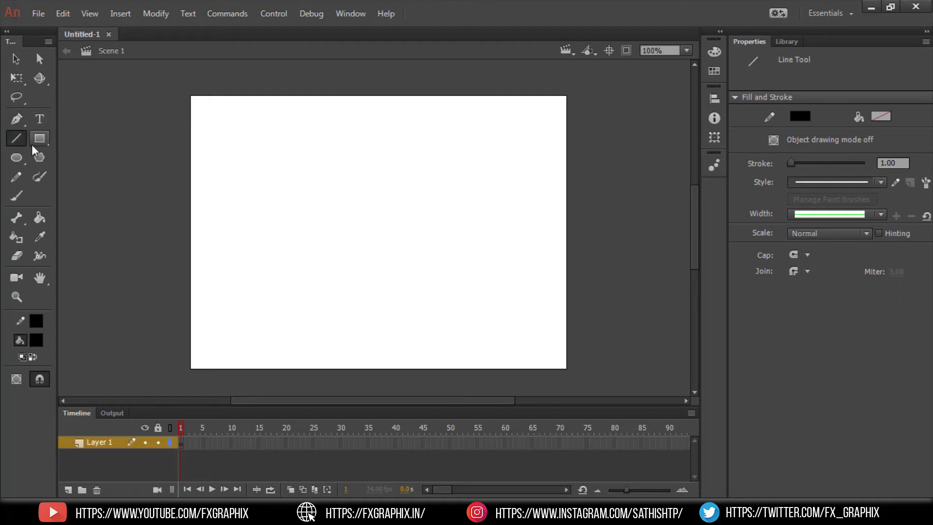
- Draw two black rectangle primitives on the stage, about 147 by 130 px and about 97 by 117 px
left_click(35, 144)
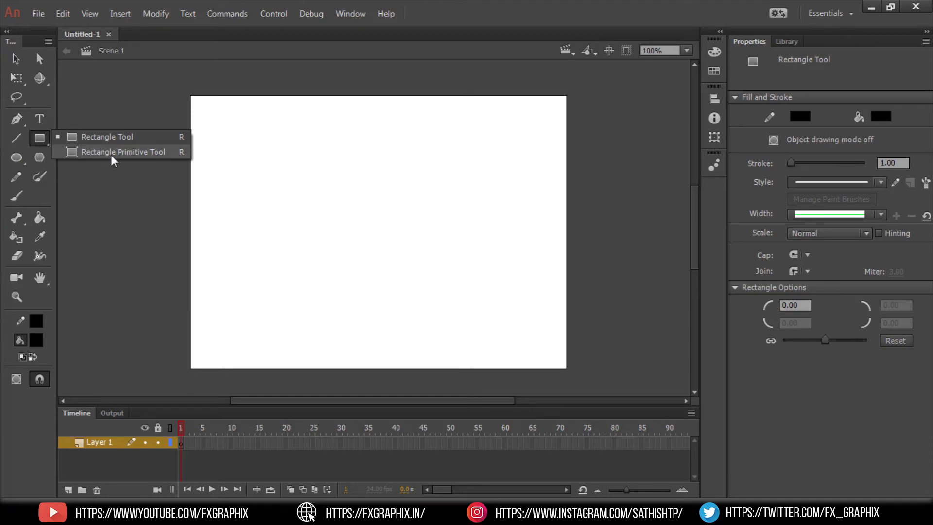
left_click(127, 152)
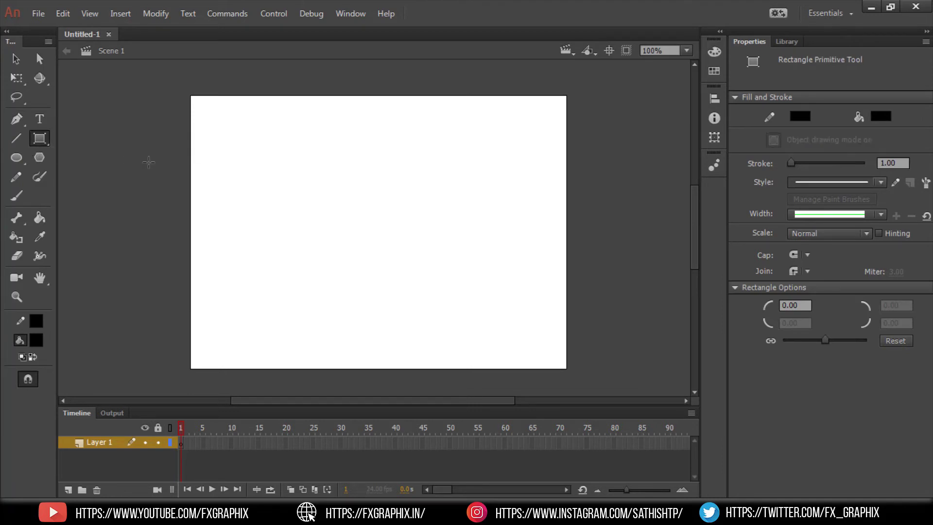
left_click_drag(235, 133, 336, 223)
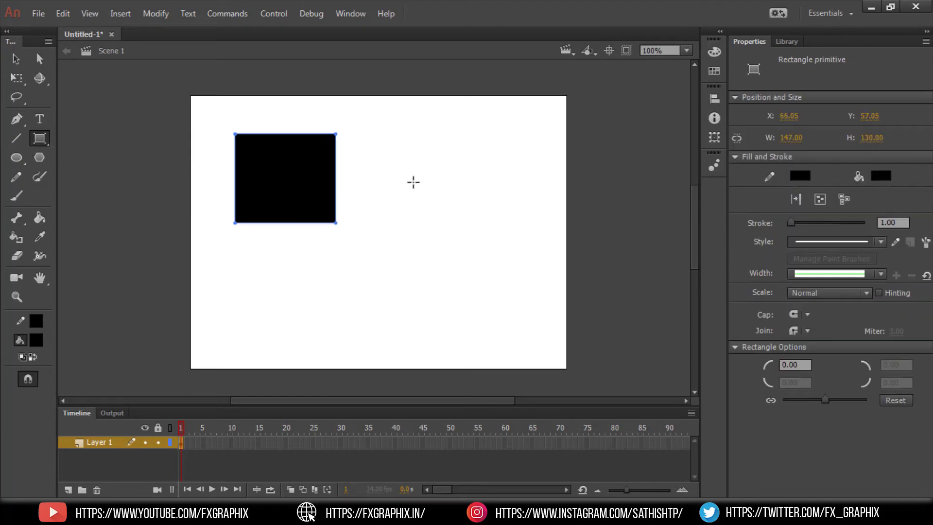
left_click_drag(450, 180, 516, 260)
- Draw a black square-like shape with the regular Rectangle tool between the two rectangle primitives
left_click(40, 138)
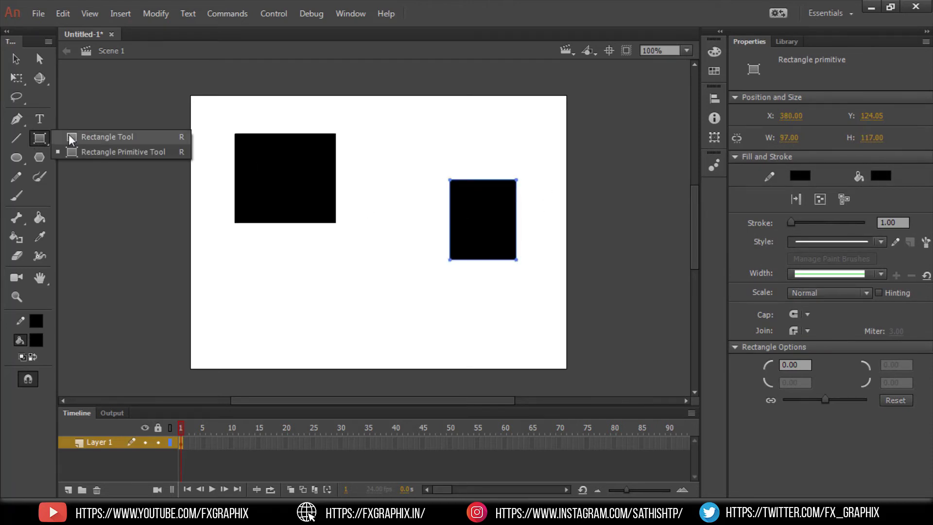
left_click(97, 129)
left_click_drag(367, 132, 437, 200)
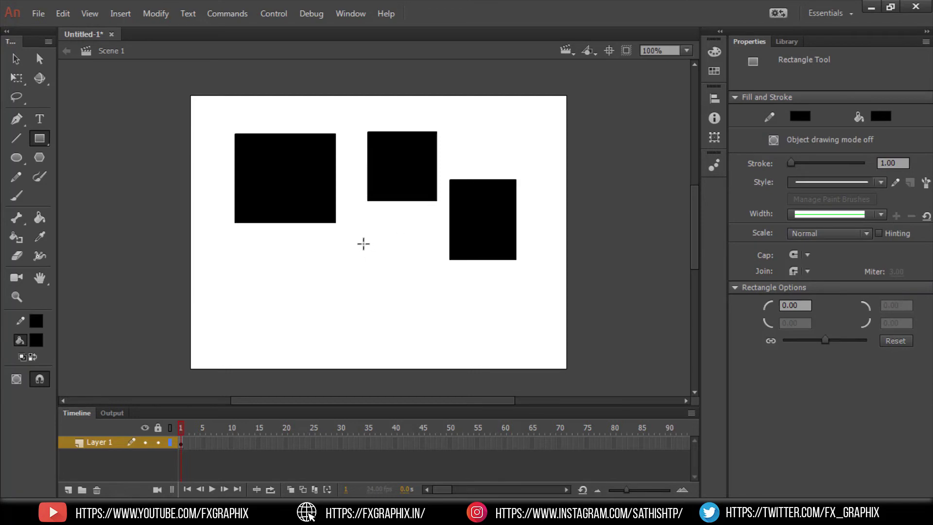
- Draw a black five-sided polygon with the PolyStar tool in the empty area below the first two rectangles
left_click(16, 157)
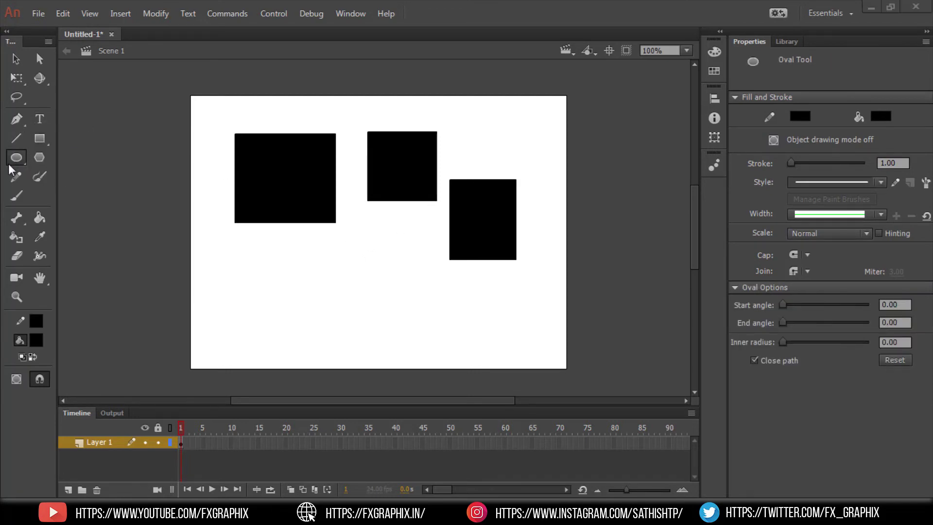
left_click(39, 158)
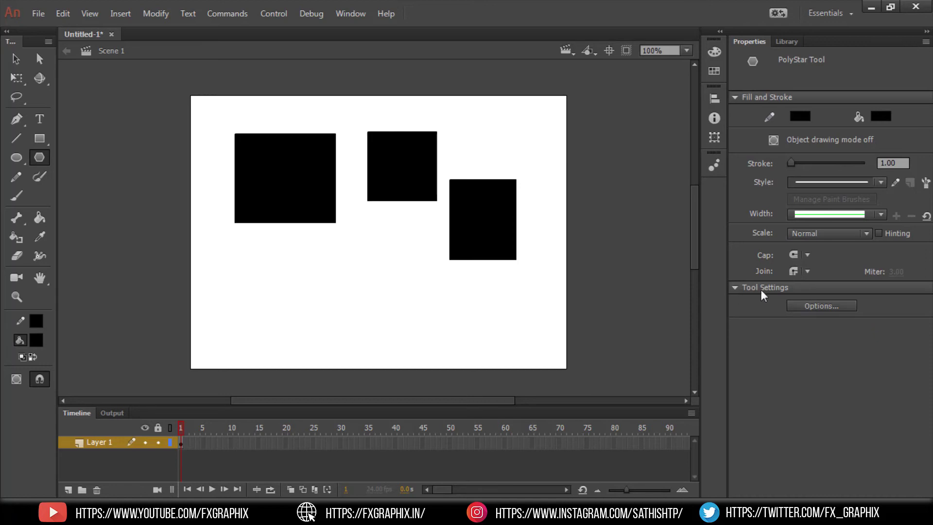
left_click(832, 309)
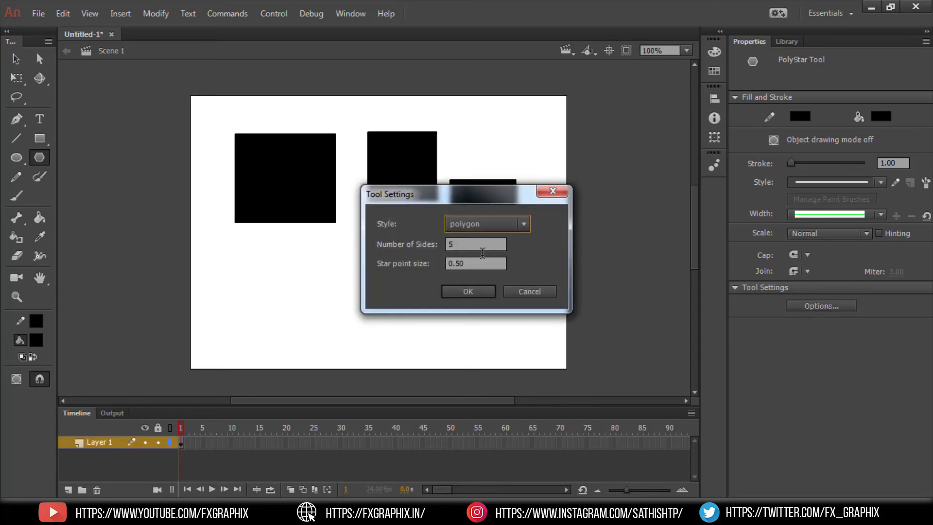
left_click(459, 223)
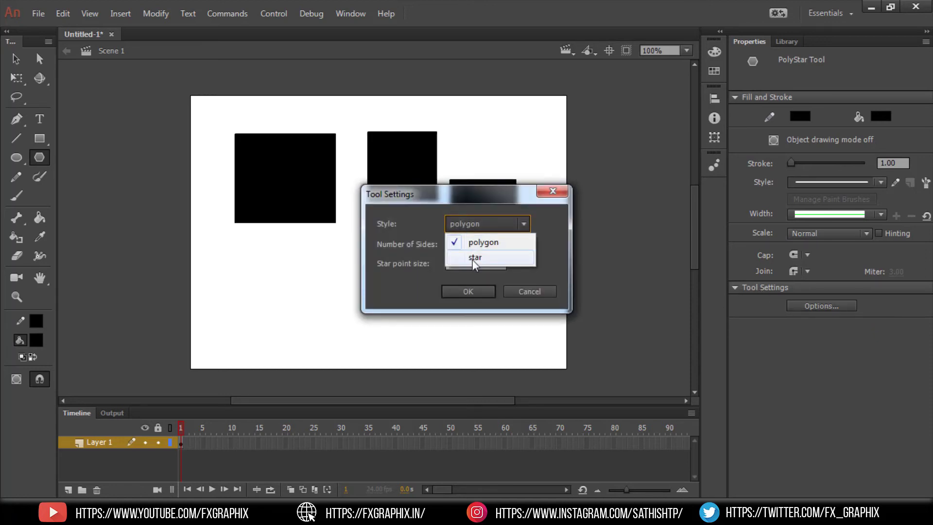
left_click(480, 243)
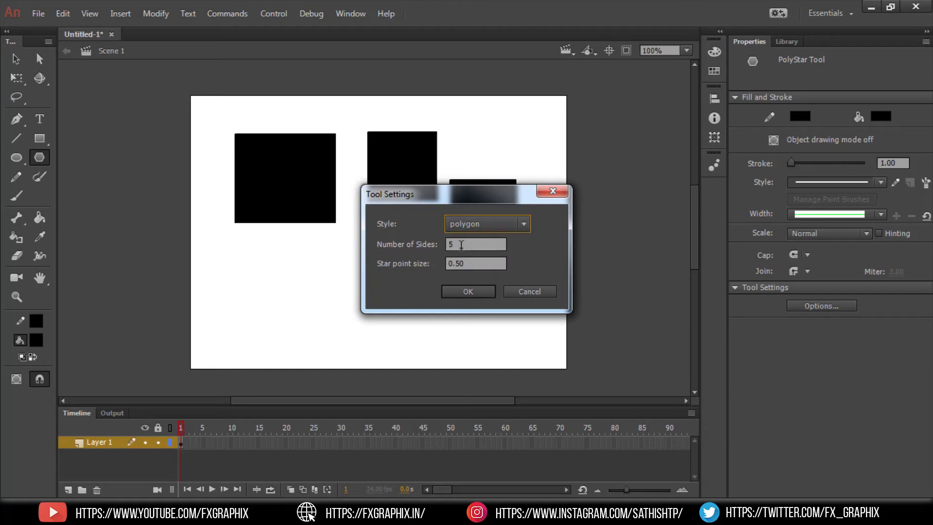
double_click(461, 245)
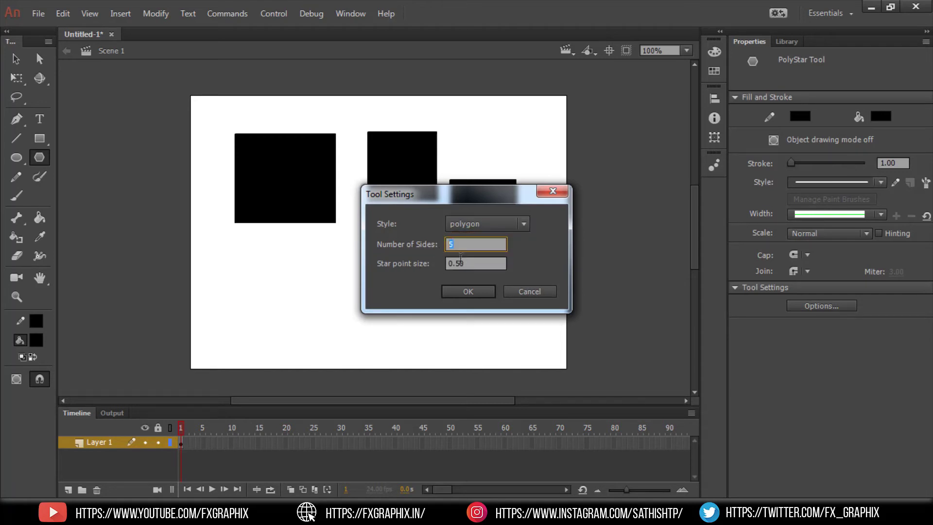
left_click(467, 291)
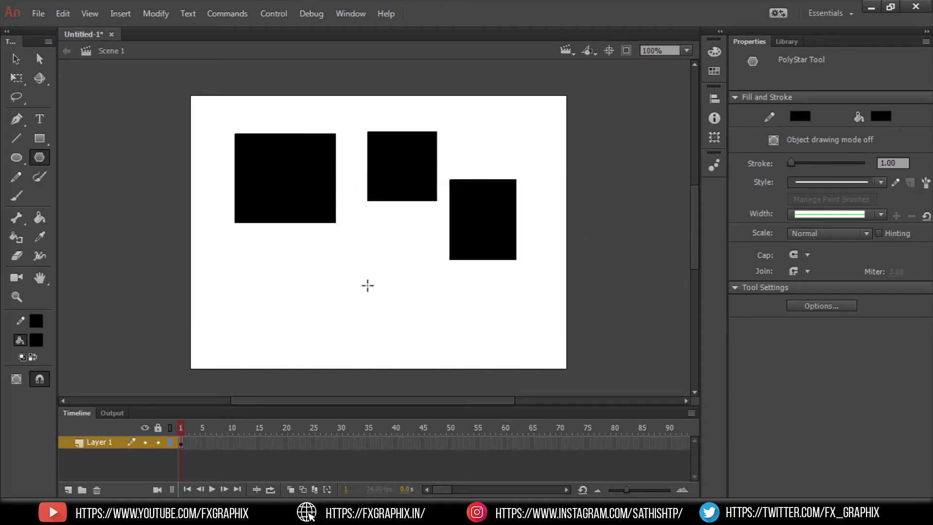
left_click_drag(354, 277, 393, 322)
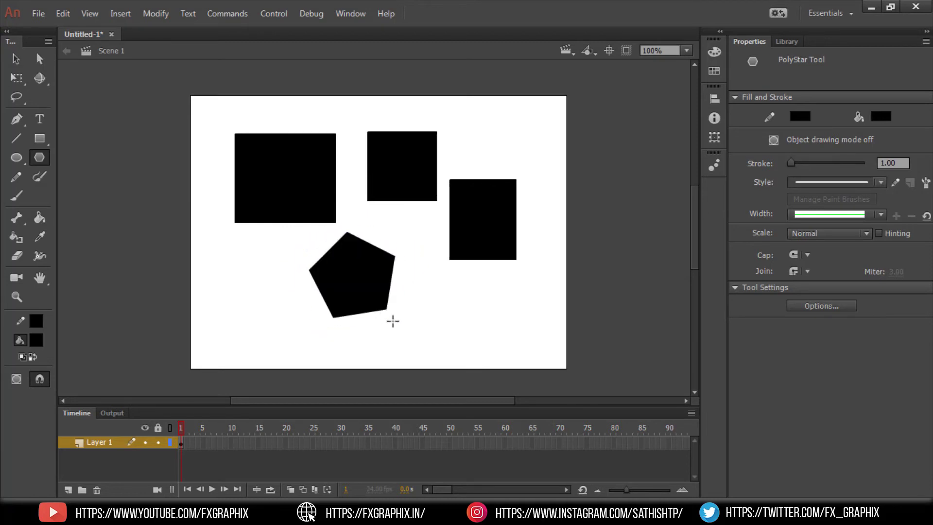
- Change the PolyStar style to star and draw a black five-pointed star beside the pentagon
left_click(809, 306)
left_click(512, 224)
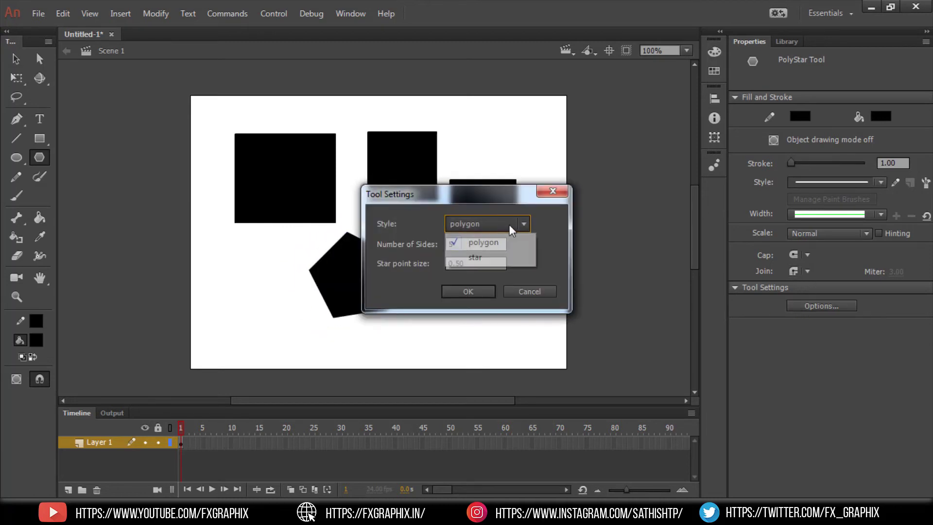
left_click(486, 258)
left_click(474, 293)
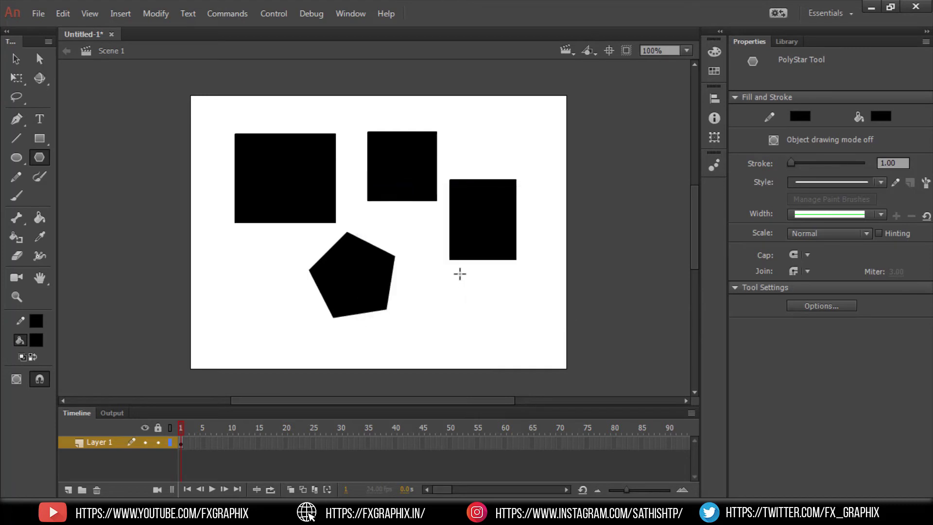
left_click_drag(460, 274, 479, 306)
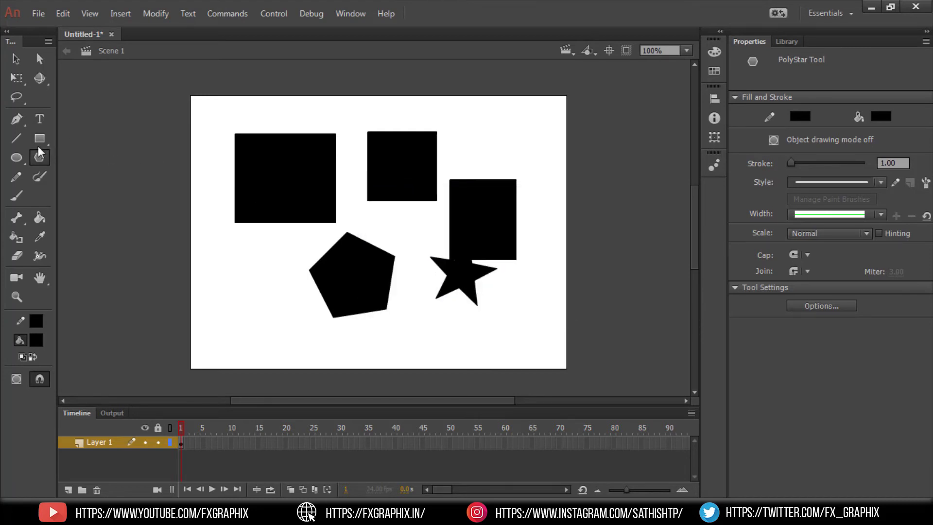
- Draw freehand sample strokes around the first rectangle and beside the pentagon with the Pencil, Paint Brush and Brush tools
left_click(16, 177)
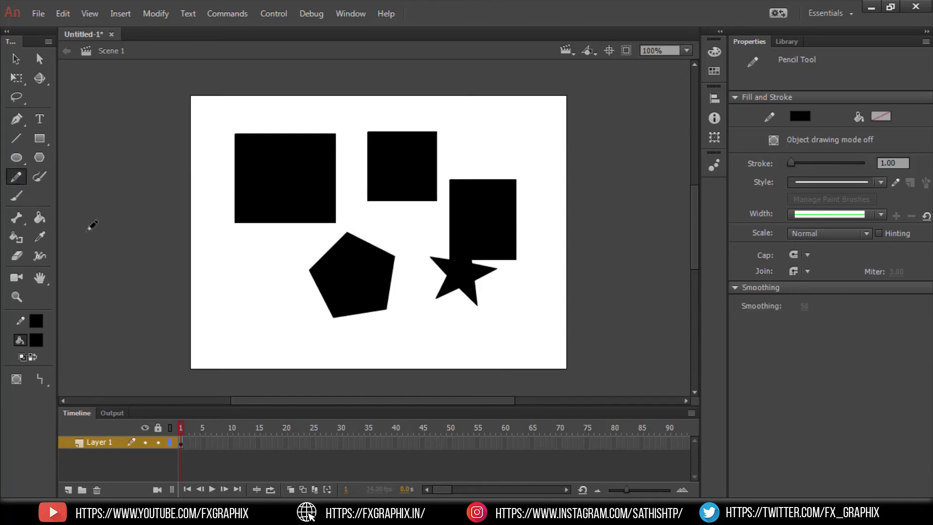
mouse_move(188, 288)
left_mouse_down()
mouse_move(261, 260)
mouse_move(292, 265)
left_mouse_up()
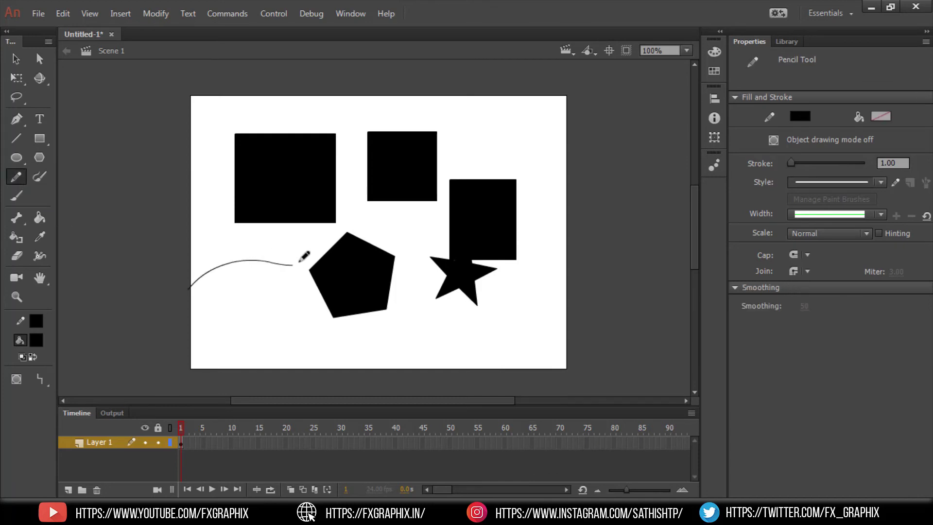
left_click(39, 178)
left_click_drag(191, 237, 227, 110)
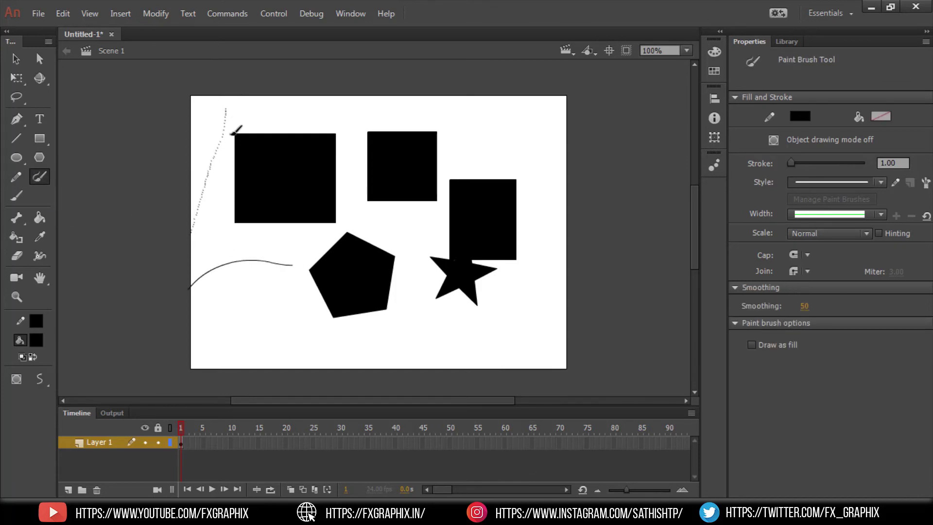
mouse_move(178, 222)
left_mouse_down()
mouse_move(189, 237)
mouse_move(287, 209)
mouse_move(276, 218)
left_mouse_up()
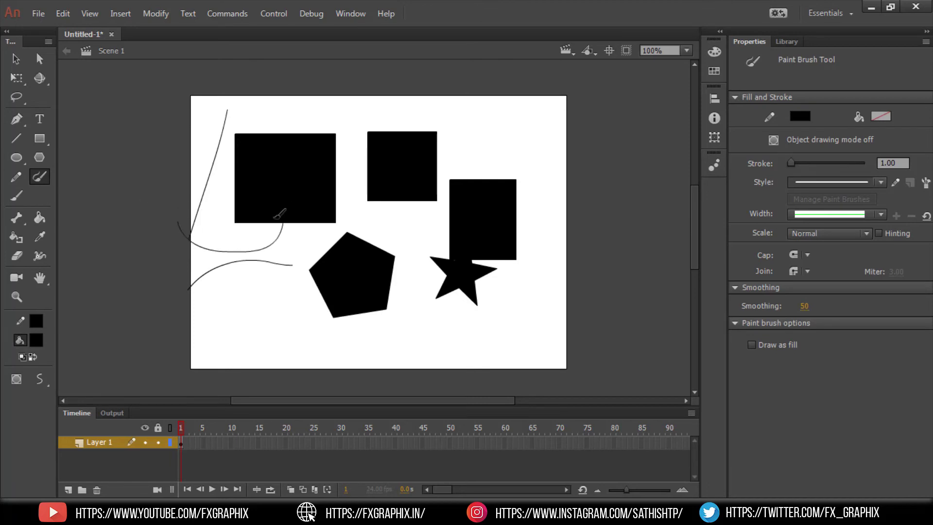
left_click(20, 199)
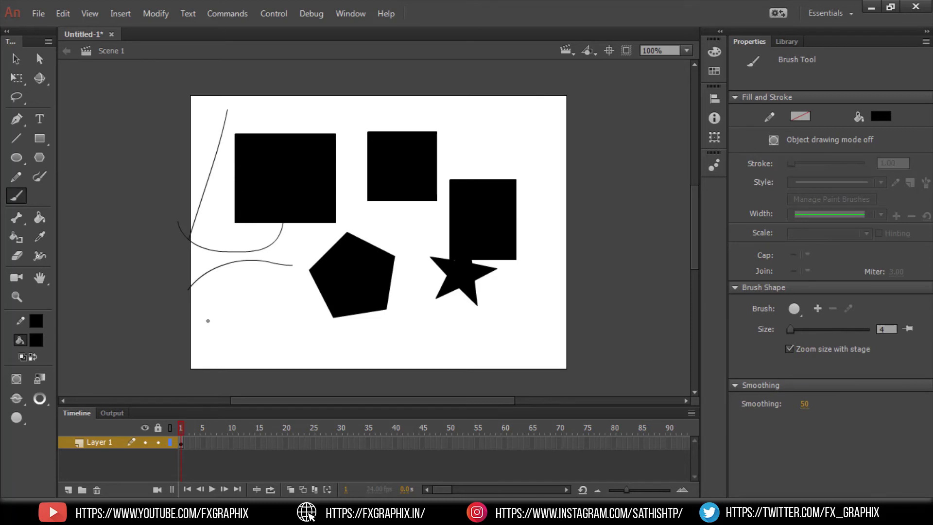
mouse_move(208, 321)
left_mouse_down()
mouse_move(247, 291)
mouse_move(278, 286)
mouse_move(277, 263)
left_mouse_up()
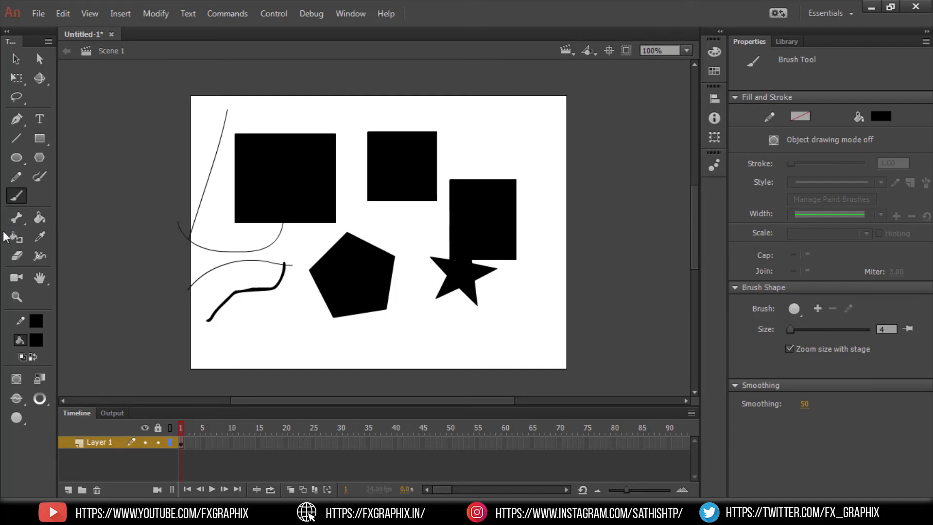
- Fill the first black rectangle with purple using the Paint Bucket tool
left_click(39, 218)
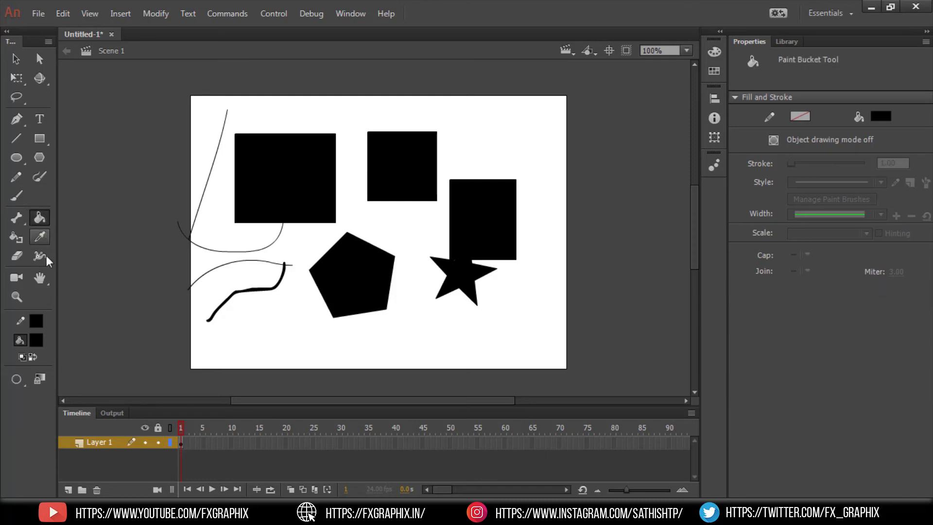
left_click(36, 340)
left_click(118, 313)
left_click(275, 165)
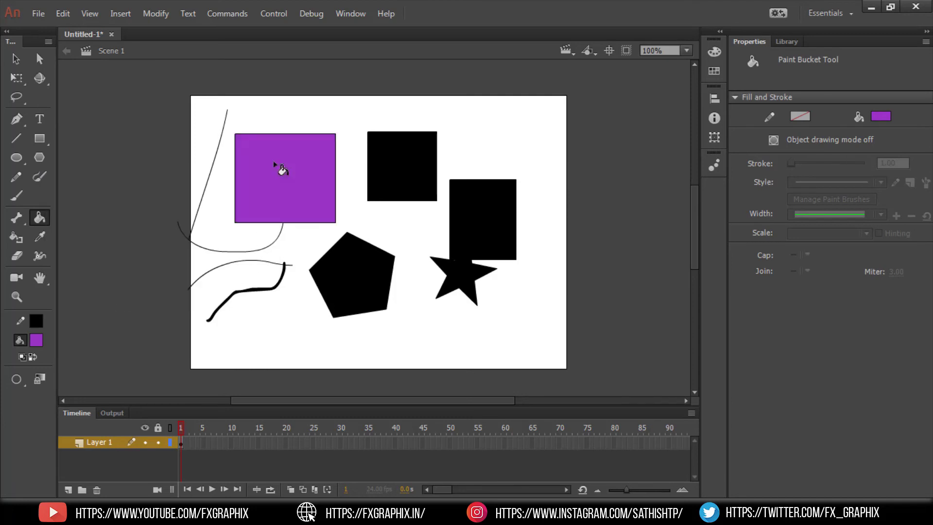
- Apply a dark teal outline to the purple rectangle and the black square with the Ink Bottle tool
left_click(16, 238)
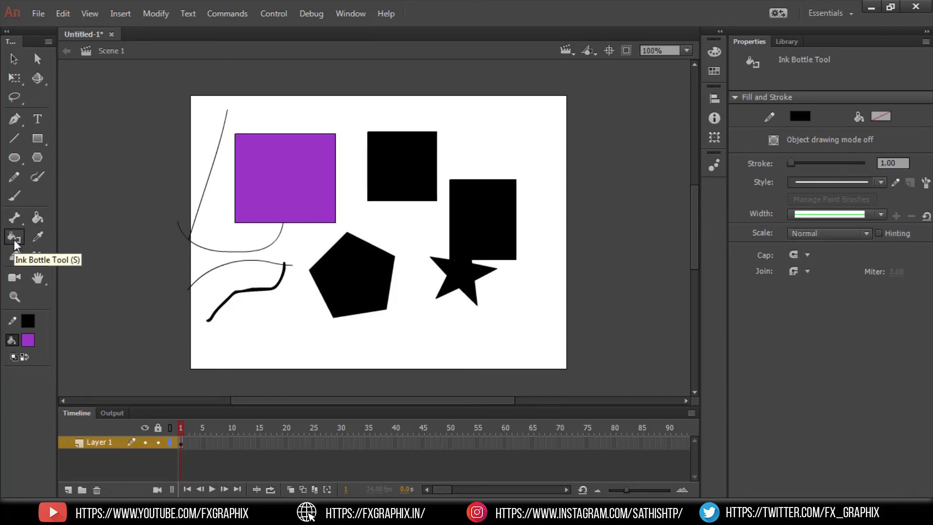
left_click(27, 321)
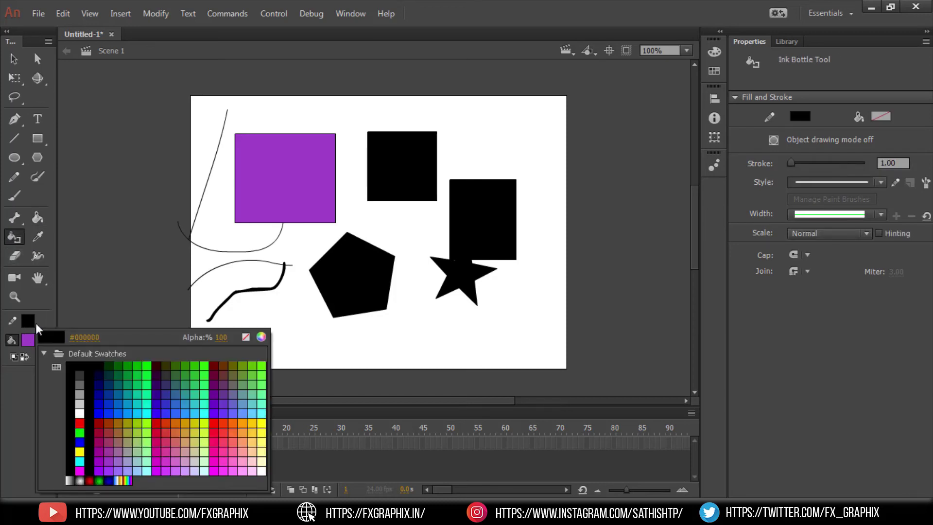
left_click(109, 373)
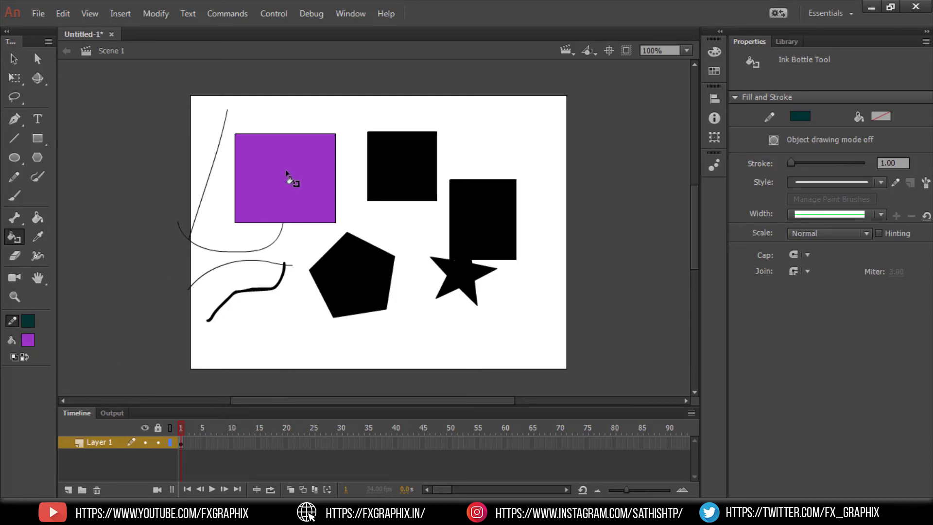
left_click(264, 136)
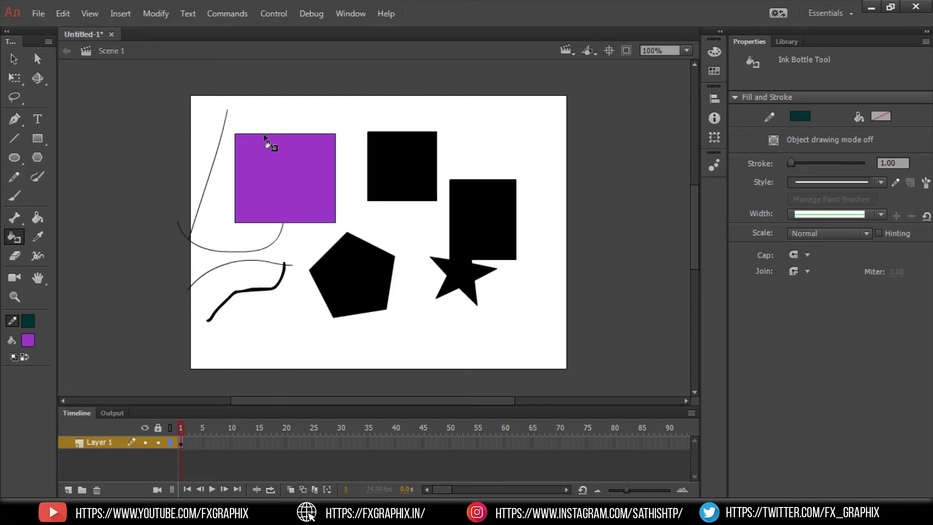
left_click(421, 135)
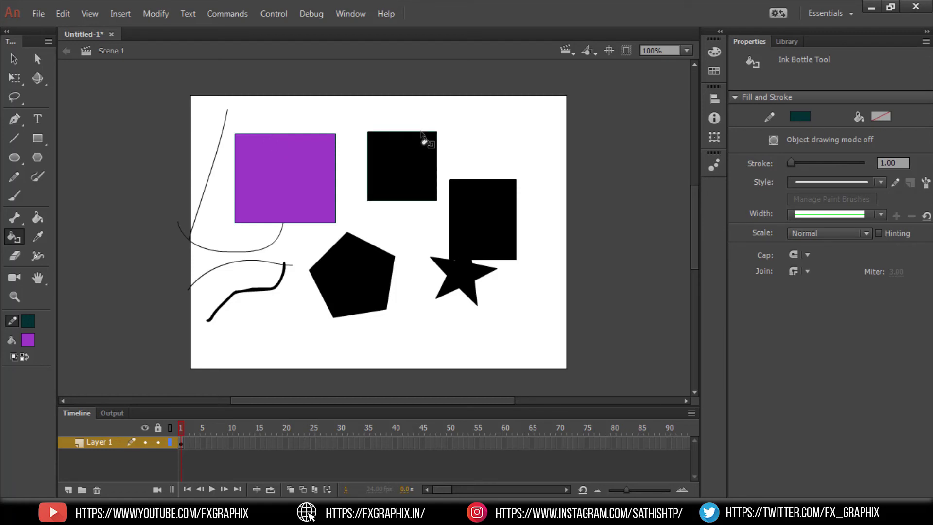
- Recolor the outline of the black rectangle touching the star to a brighter green with the Ink Bottle tool
key("ctrl+equal")
key("ctrl+equal")
left_click_drag(242, 200, 287, 384)
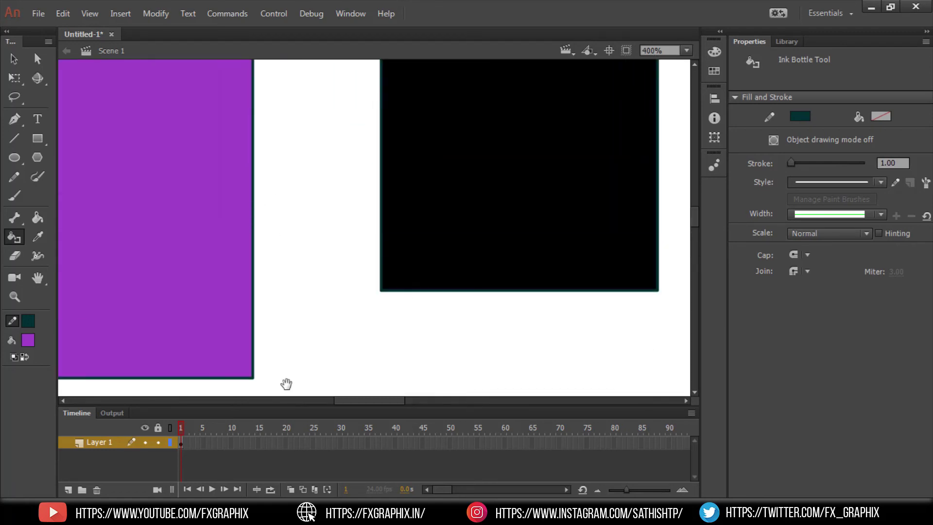
scroll(171, 222, "right", 6)
scroll(171, 222, "down", 2)
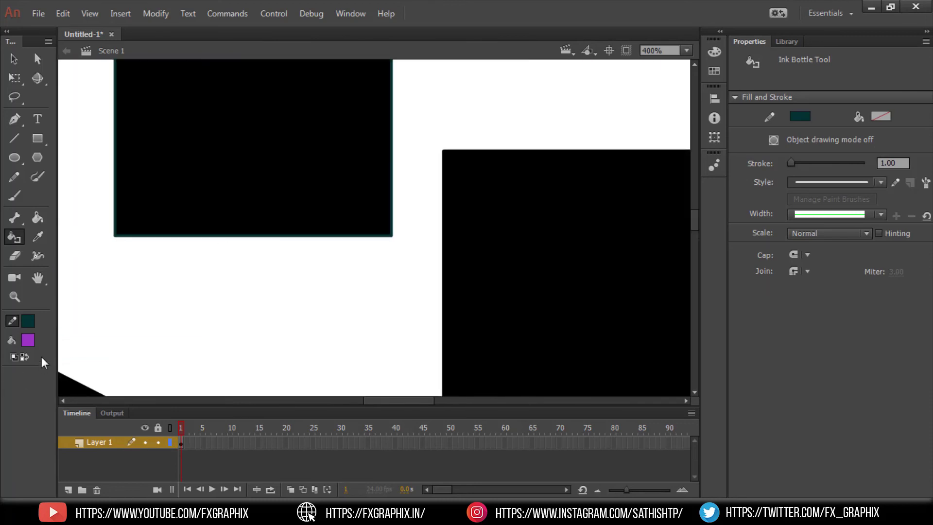
left_click(28, 321)
left_click(128, 382)
left_click(448, 268)
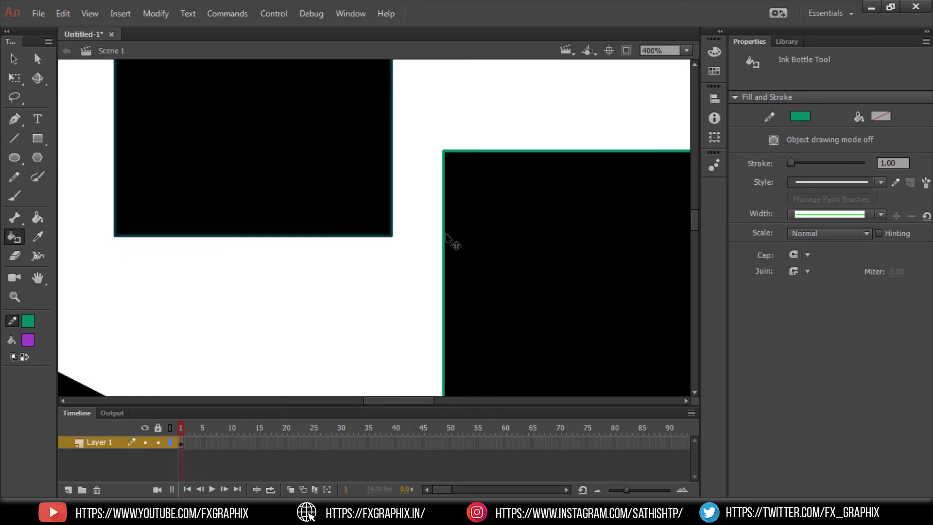
key("ctrl+1")
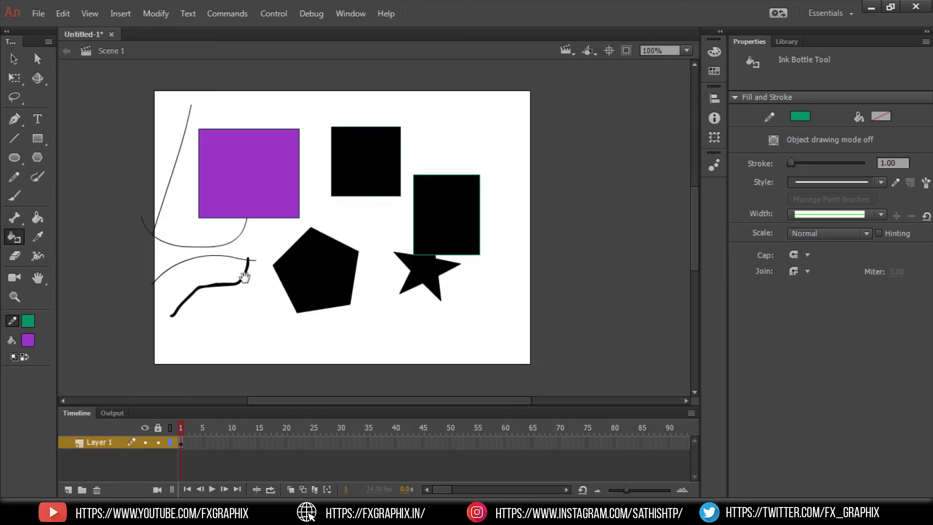
- Erase the freehand strokes with the Eraser tool and undo the cuts made into the purple rectangle
left_click(15, 257)
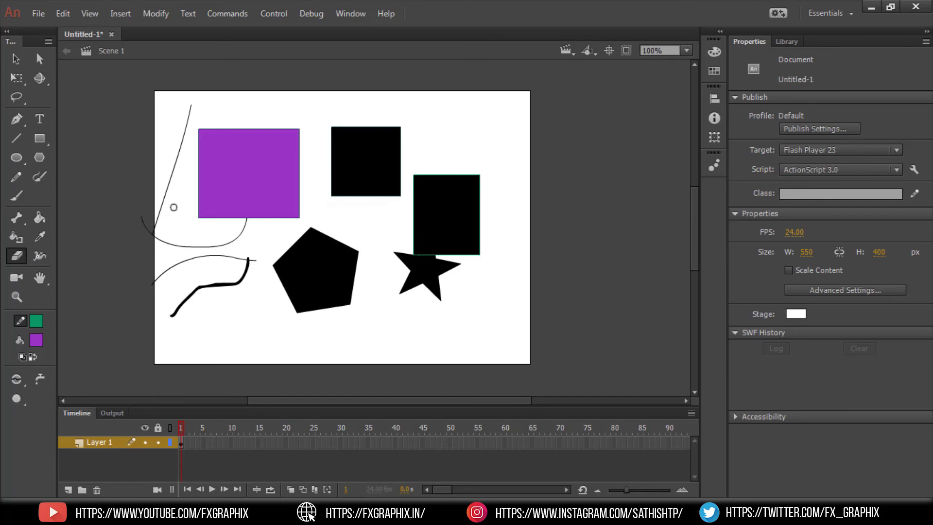
mouse_move(191, 98)
left_mouse_down()
mouse_move(147, 263)
mouse_move(148, 198)
mouse_move(180, 255)
mouse_move(155, 231)
mouse_move(203, 219)
mouse_move(243, 236)
mouse_move(156, 293)
mouse_move(160, 267)
mouse_move(175, 316)
mouse_move(201, 145)
mouse_move(230, 207)
left_mouse_up()
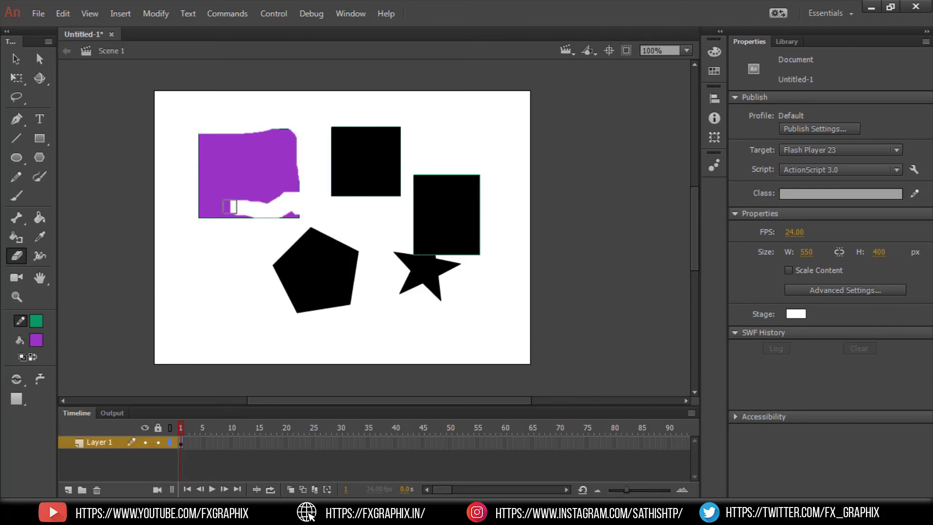
key("ctrl+z")
key("ctrl+z")
key("ctrl+z")
key("ctrl+z")
key("ctrl+z")
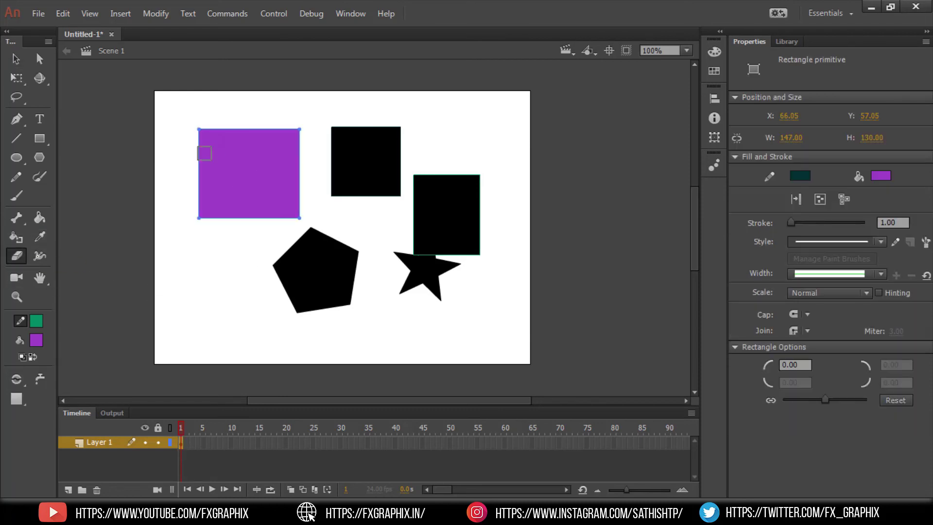
key("ctrl+y")
key("ctrl+y")
key("ctrl+y")
key("ctrl+z")
key("ctrl+z")
key("ctrl+z")
- Delete the purple rectangle and move the green-outlined rectangle off the star to about X 410, Y 44
key("v")
left_click(216, 146)
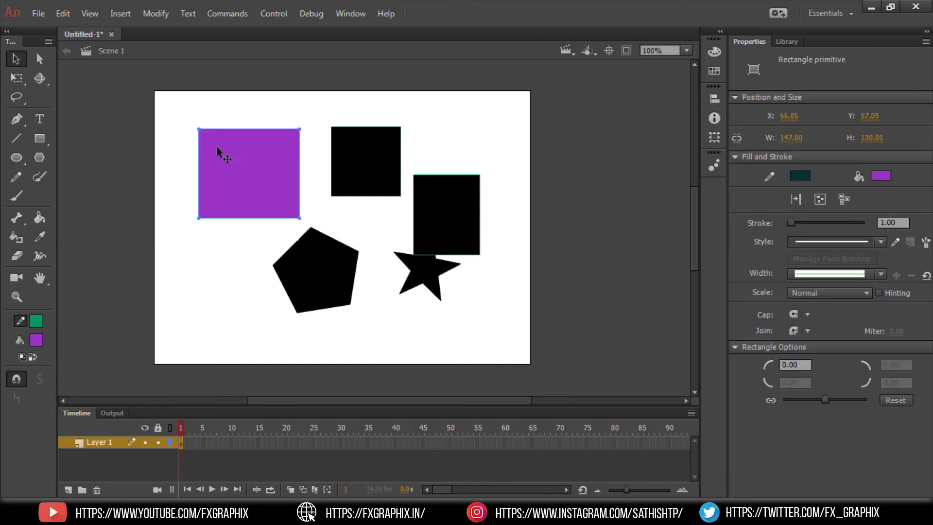
key("Delete")
left_click_drag(462, 219, 477, 187)
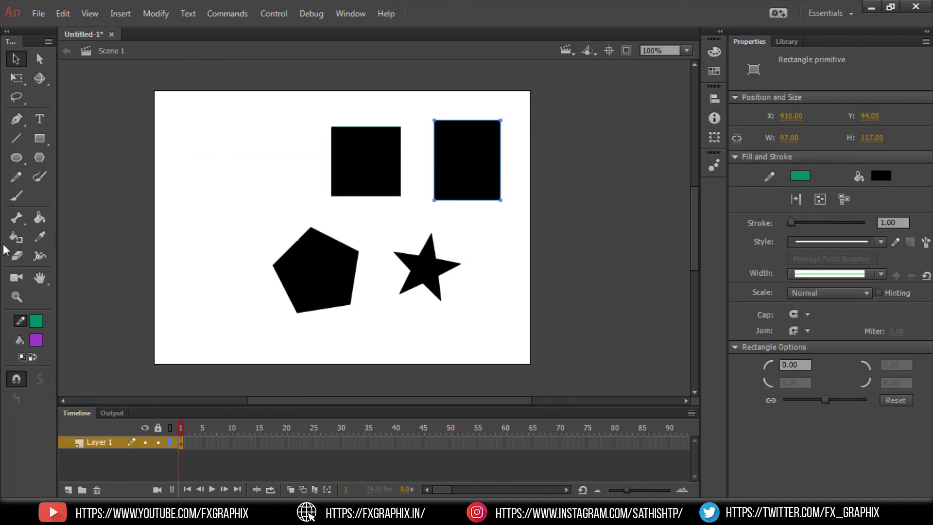
- Thicken the dark teal outline of the black square unevenly with the Width tool by pulling out its lower edge
left_click(30, 260)
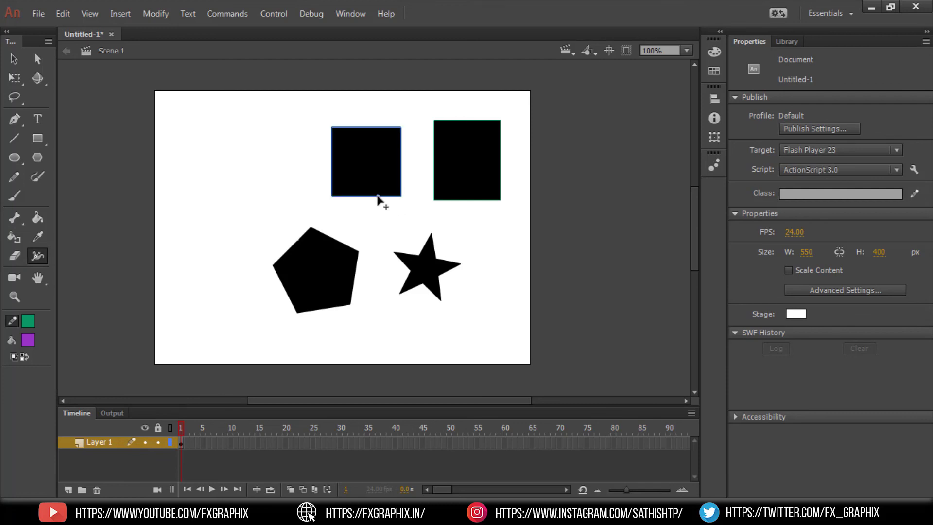
scroll(375, 199, "up", 2)
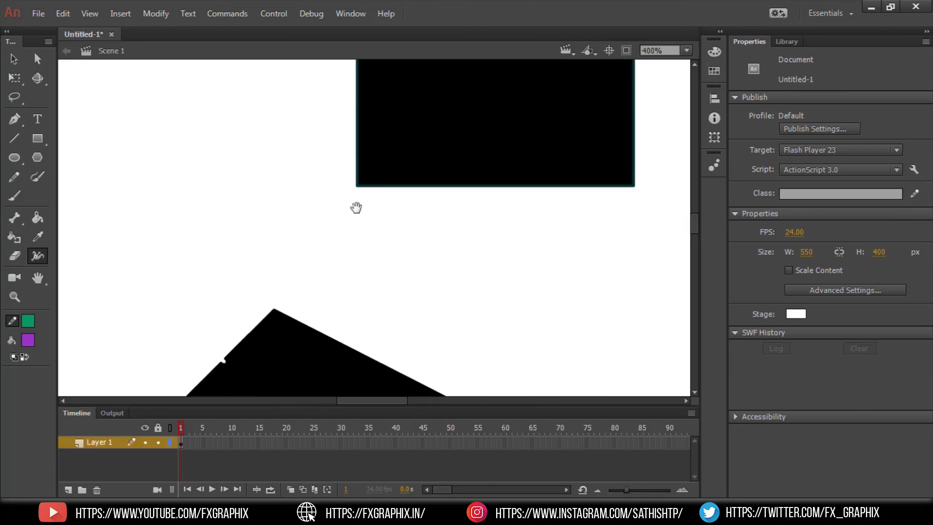
key("a")
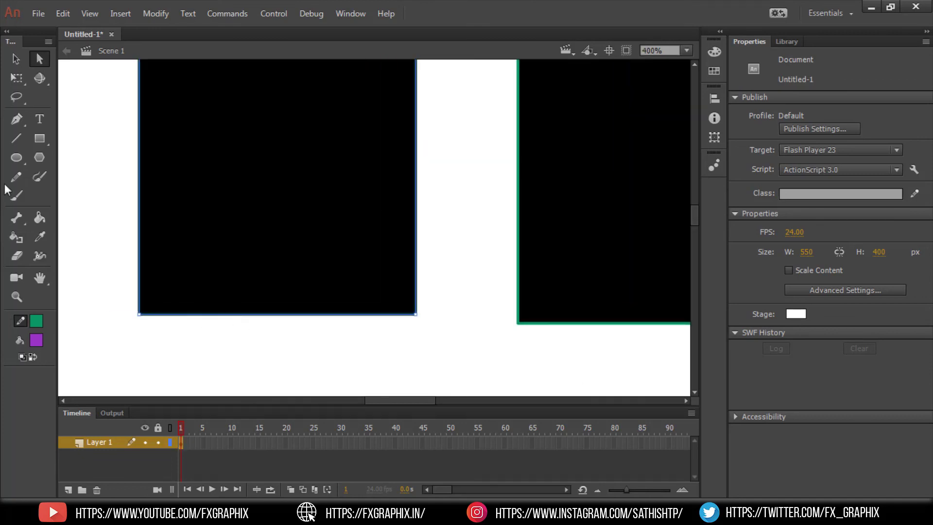
key("u")
left_click_drag(158, 314, 152, 337)
key("ctrl+minus")
key("ctrl+minus")
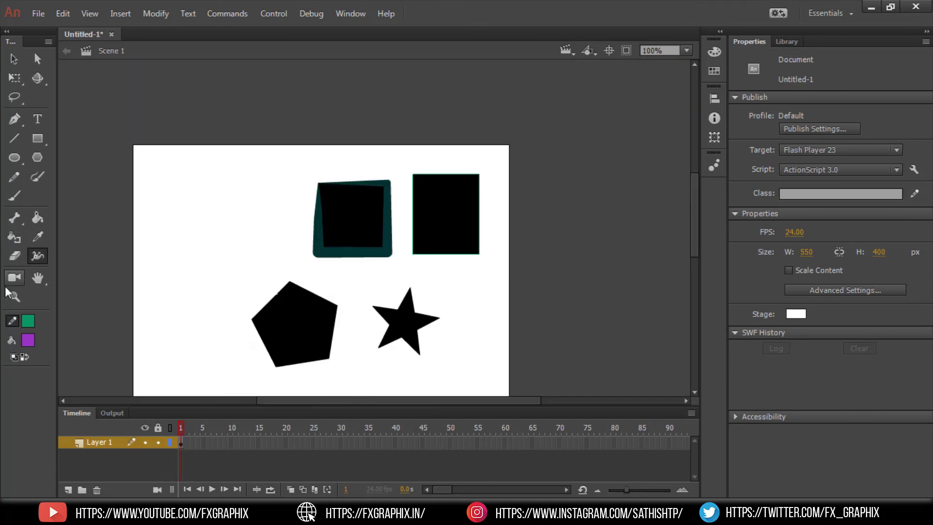
- Delete all the shapes on the stage, including the square, rectangle, pentagon and star
left_click(37, 277)
left_click_drag(317, 247, 378, 193)
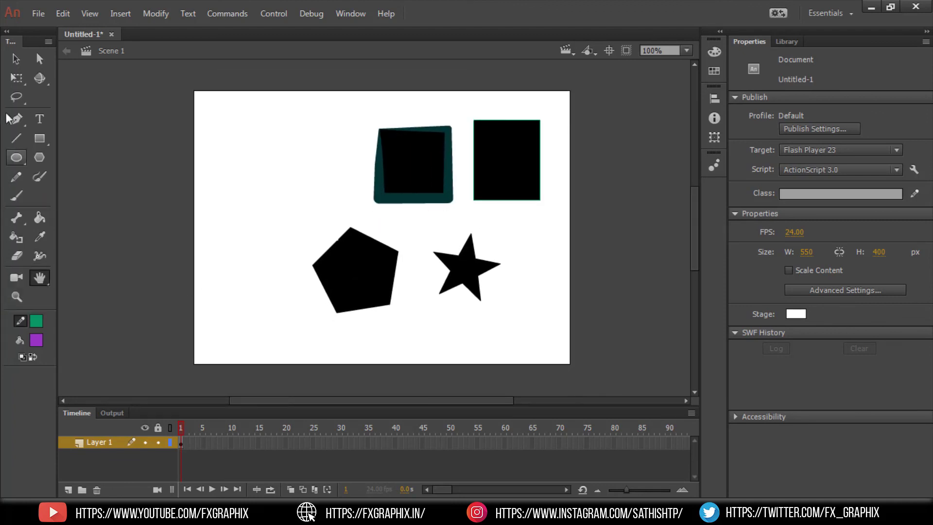
left_click(15, 59)
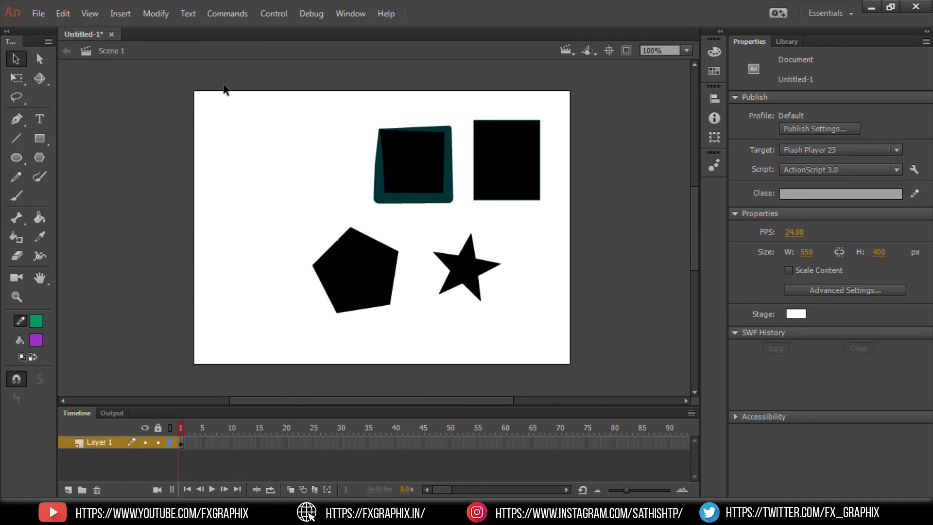
left_click_drag(223, 86, 630, 361)
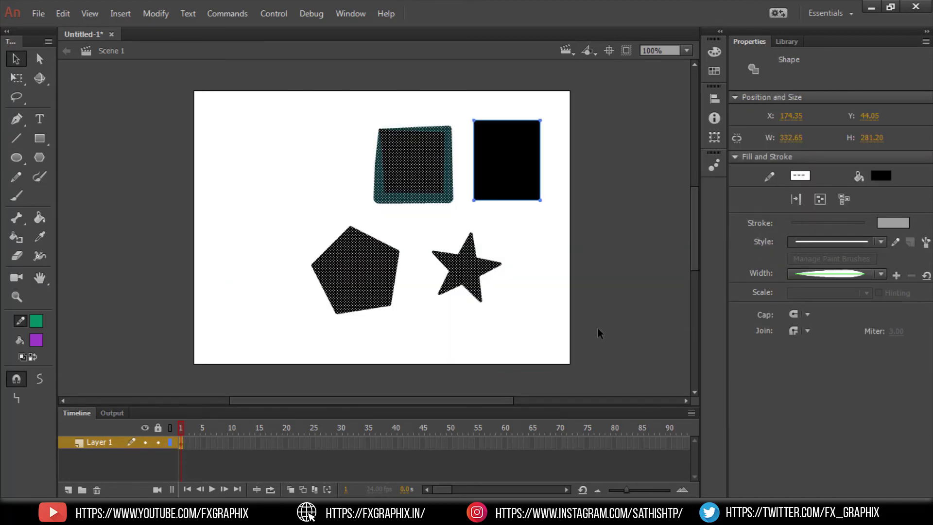
key("Delete")
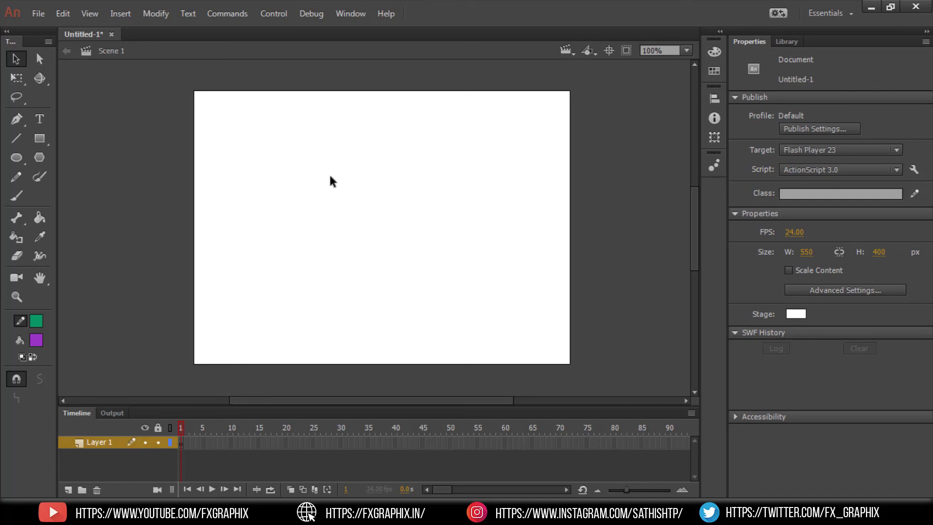
- Activate the Brush tool and open its selection of brush shapes
left_click(15, 196)
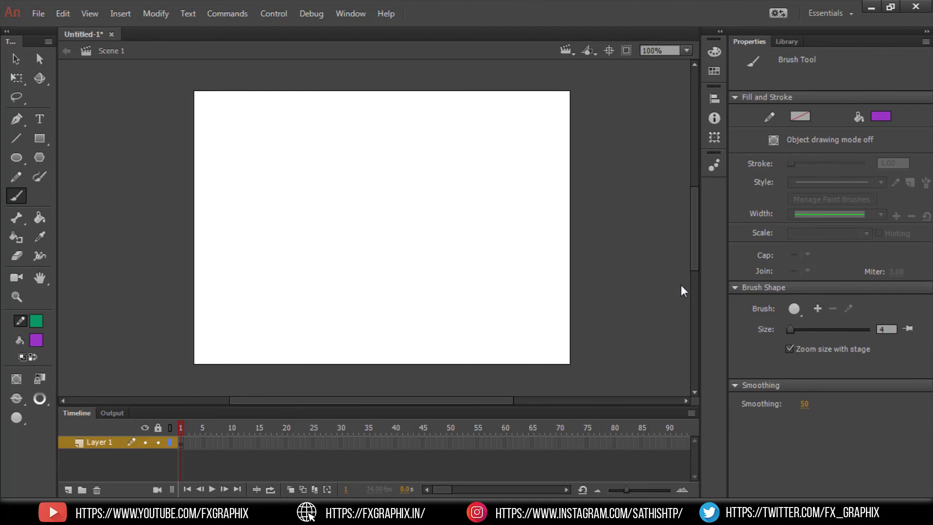
left_click(794, 309)
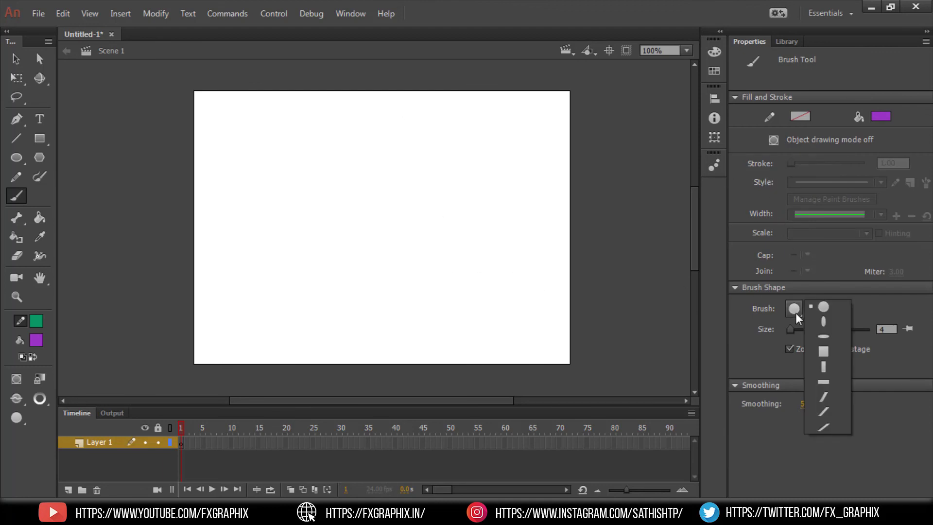